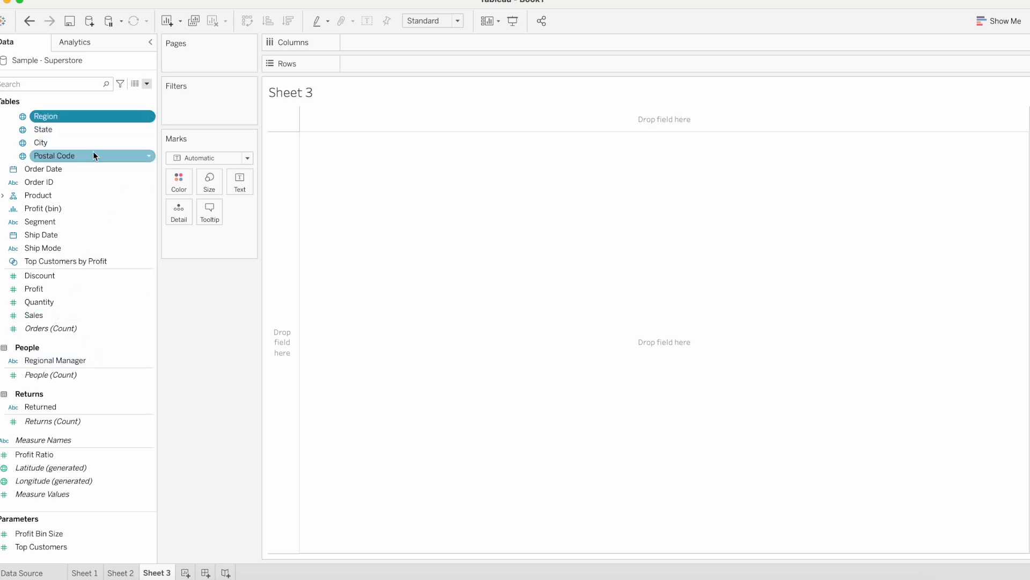
Step: Filter the sheet on Order Date by Month / Year using all values, and show the filter's value list beside the view
{"action": "left_click_drag", "start_coordinate": [71, 171], "coordinate": [211, 98]}
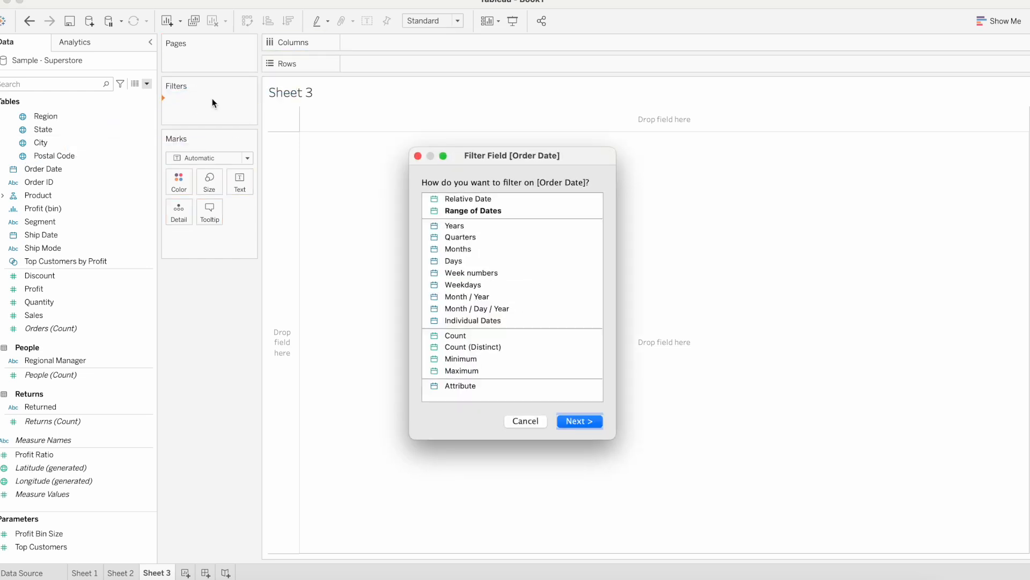
{"action": "left_click", "coordinate": [470, 296]}
{"action": "left_click", "coordinate": [590, 424]}
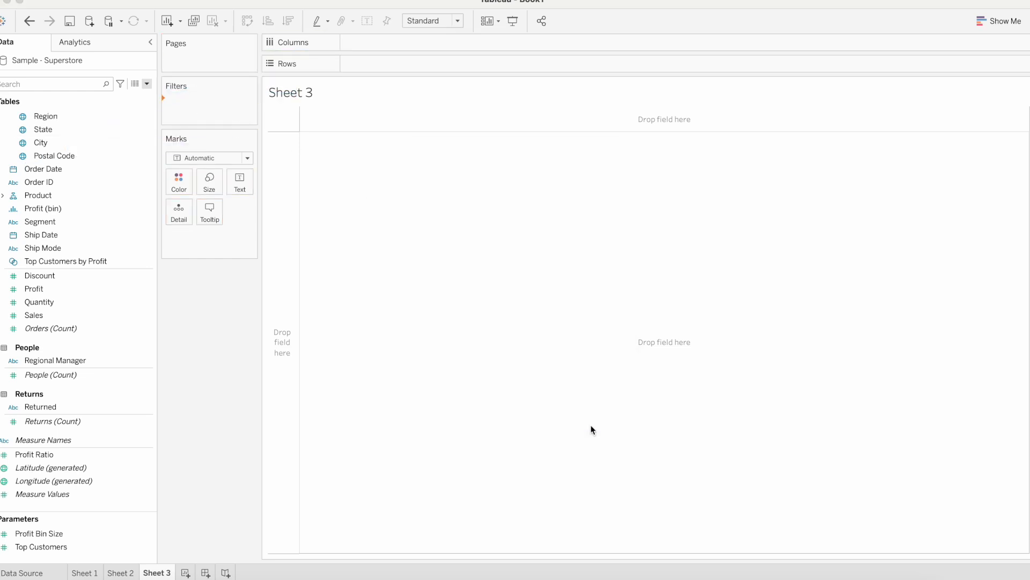
{"action": "left_click", "coordinate": [558, 155]}
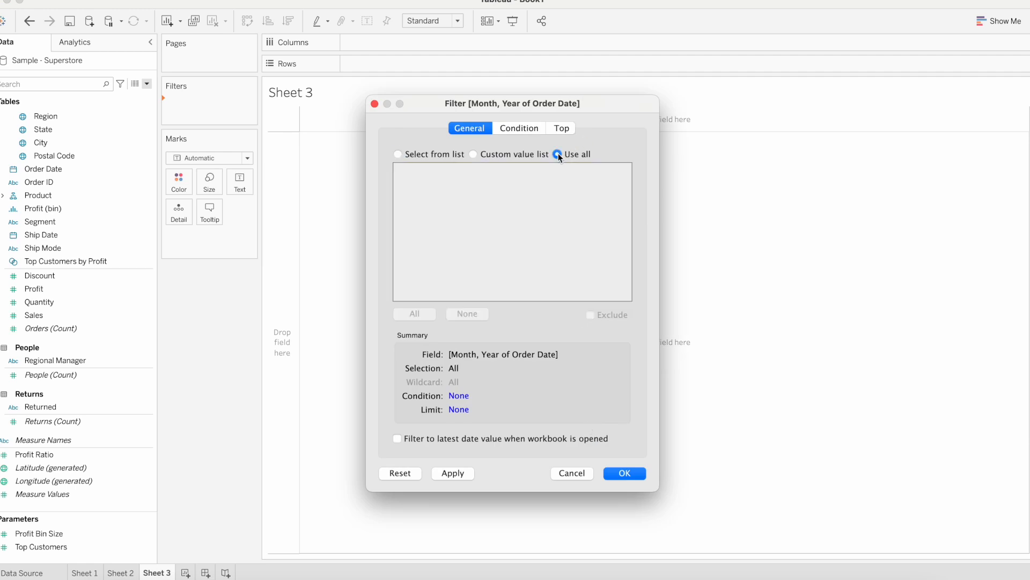
{"action": "left_click", "coordinate": [623, 475]}
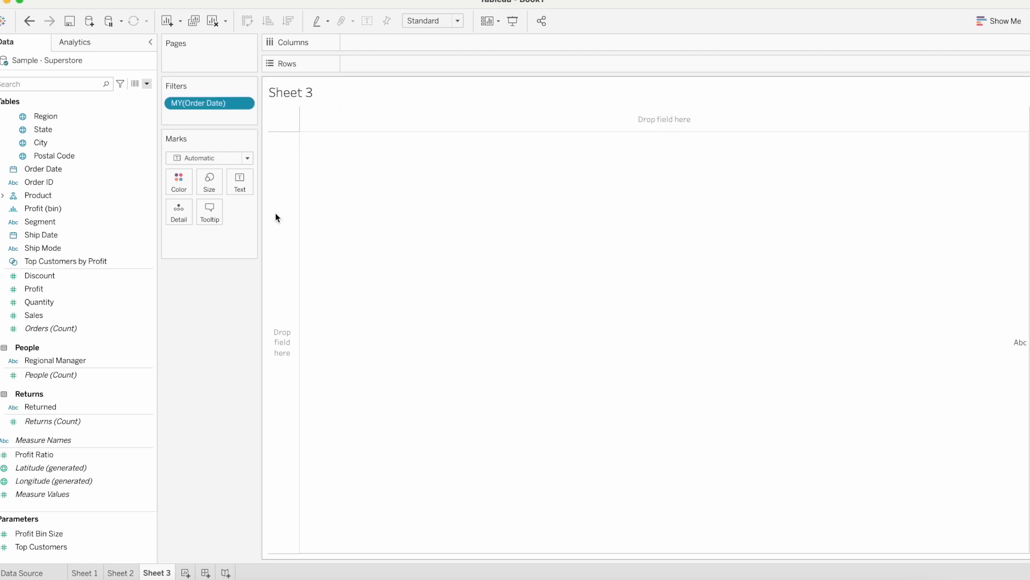
{"action": "right_click", "coordinate": [206, 104]}
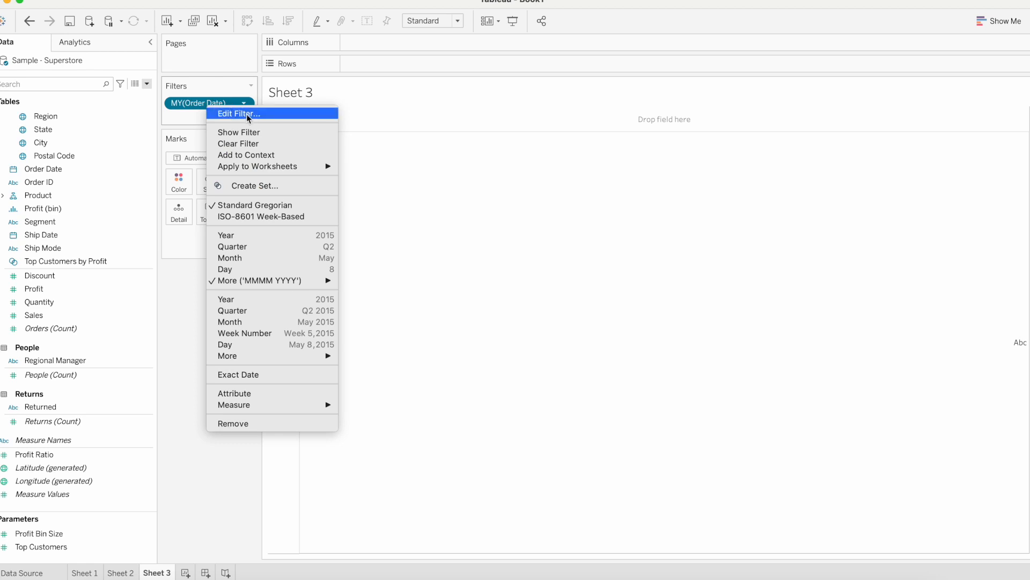
{"action": "left_click", "coordinate": [245, 132]}
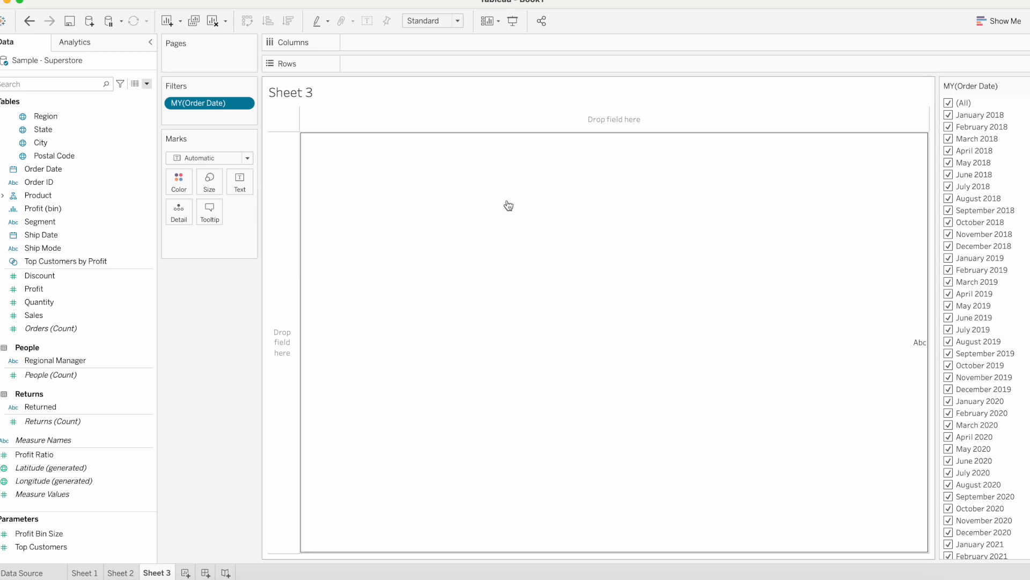
Step: Build a text table with Region on the rows and Sales as the text value
{"action": "left_click", "coordinate": [118, 328]}
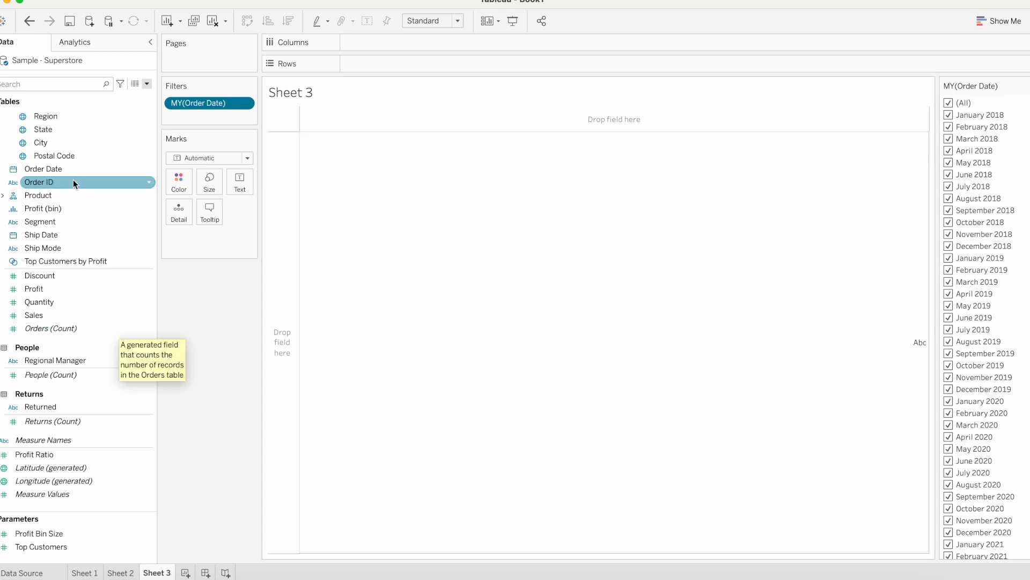
{"action": "left_click", "coordinate": [66, 301]}
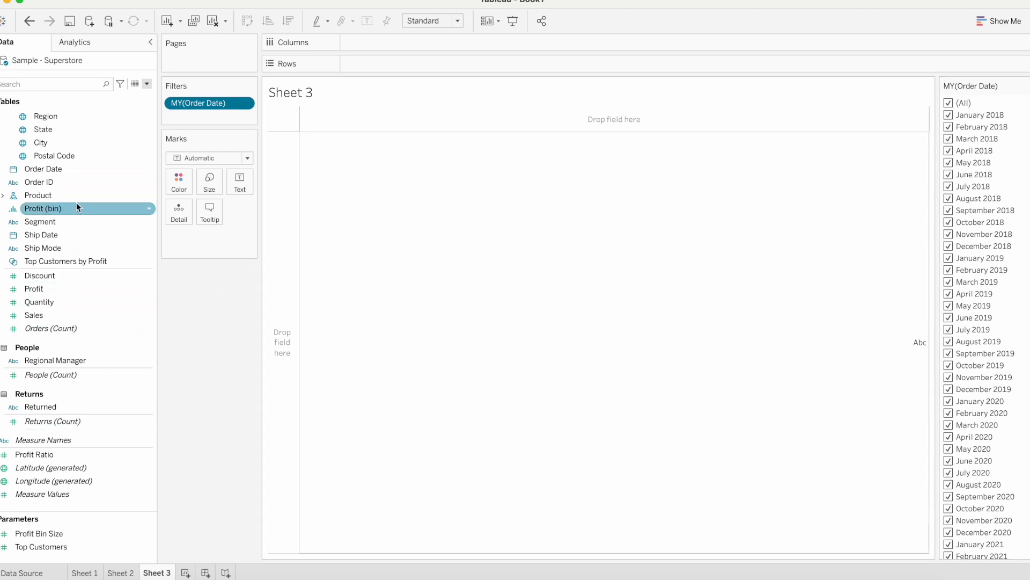
{"action": "left_click", "coordinate": [58, 117]}
{"action": "left_click_drag", "start_coordinate": [58, 119], "coordinate": [404, 62]}
{"action": "left_click", "coordinate": [53, 304]}
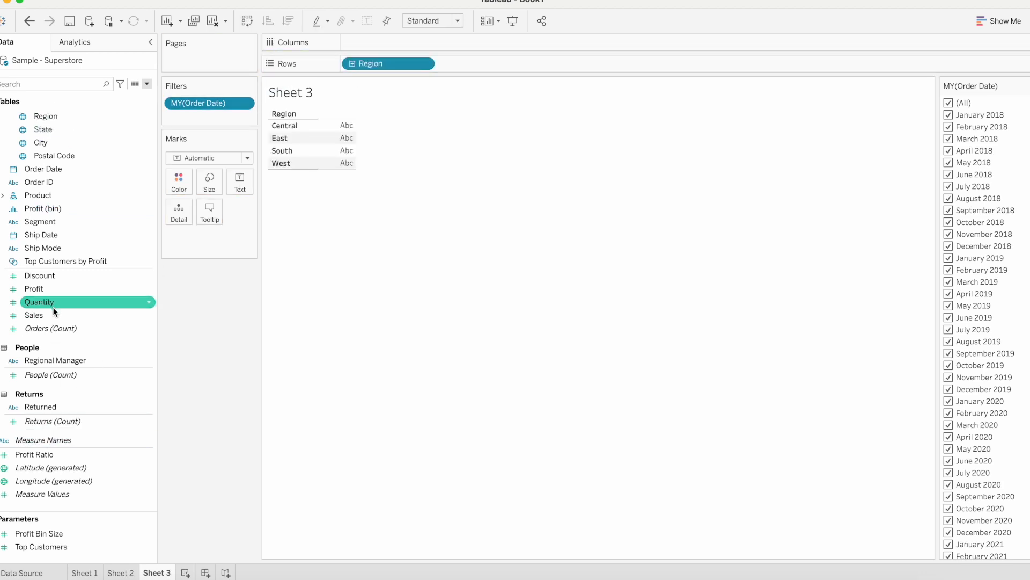
{"action": "left_click_drag", "start_coordinate": [46, 313], "coordinate": [232, 192]}
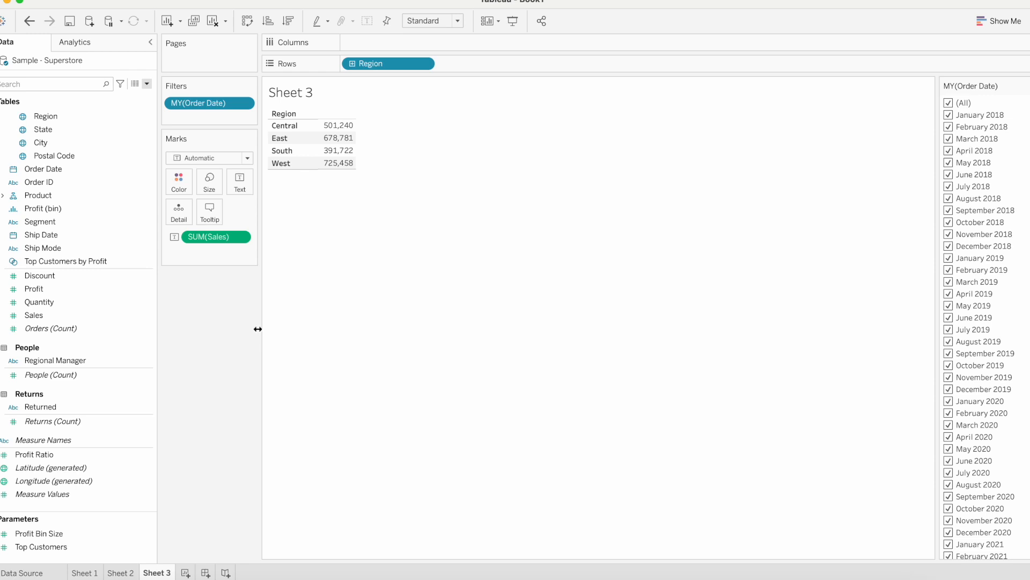
Step: Limit the month and year filter to January 2018 only
{"action": "left_click", "coordinate": [953, 105]}
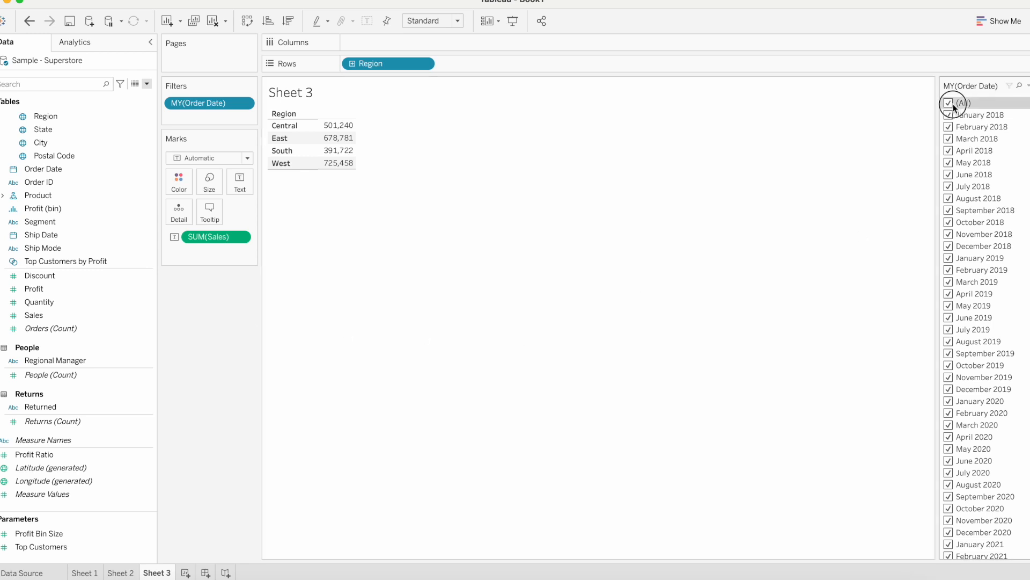
{"action": "left_click", "coordinate": [951, 104]}
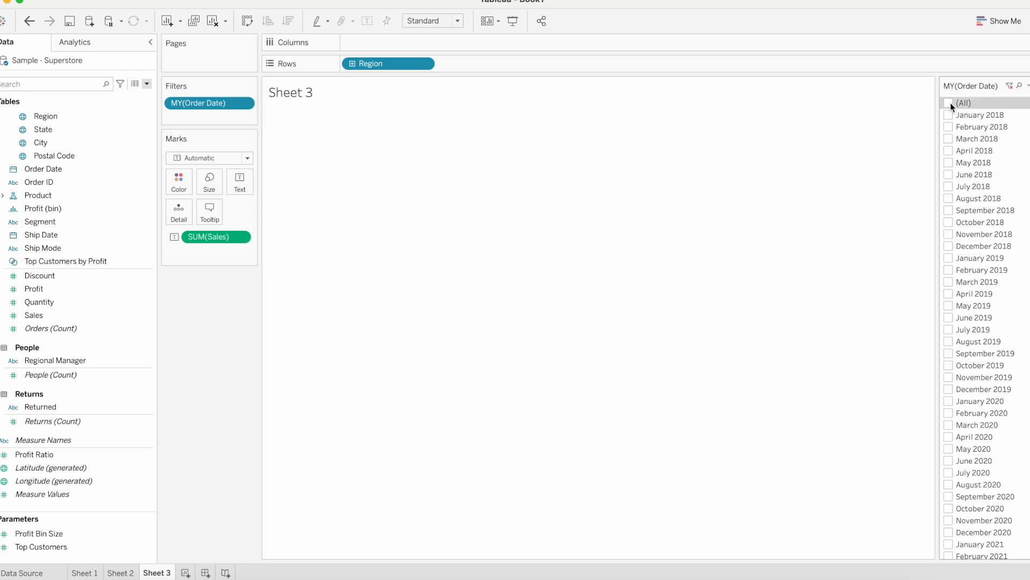
{"action": "left_click", "coordinate": [948, 115]}
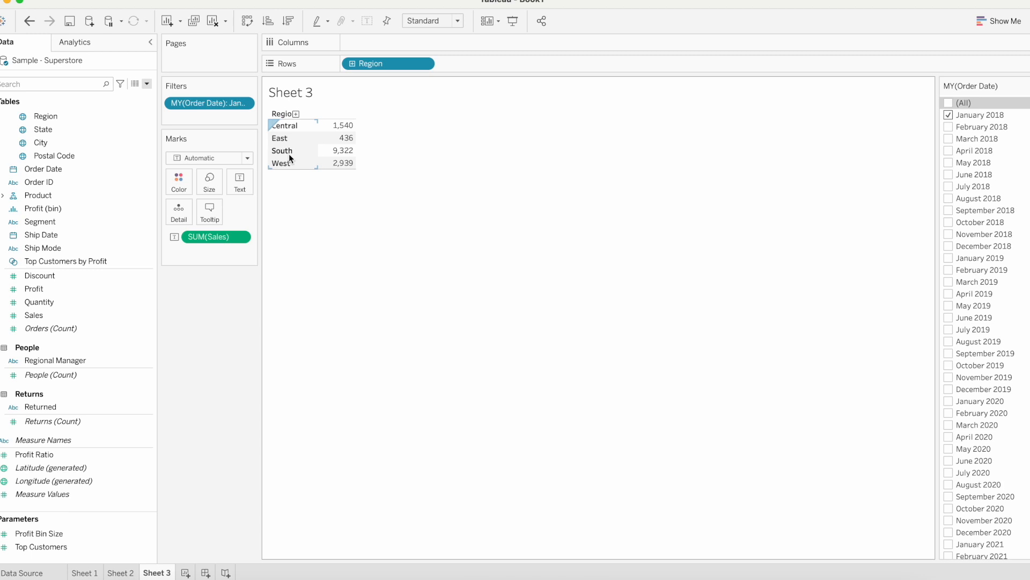
{"action": "mouse_move", "coordinate": [331, 163]}
Step: Create a new calculated field and name it Region Highest Sales
{"action": "left_click", "coordinate": [147, 83]}
{"action": "left_click", "coordinate": [85, 96]}
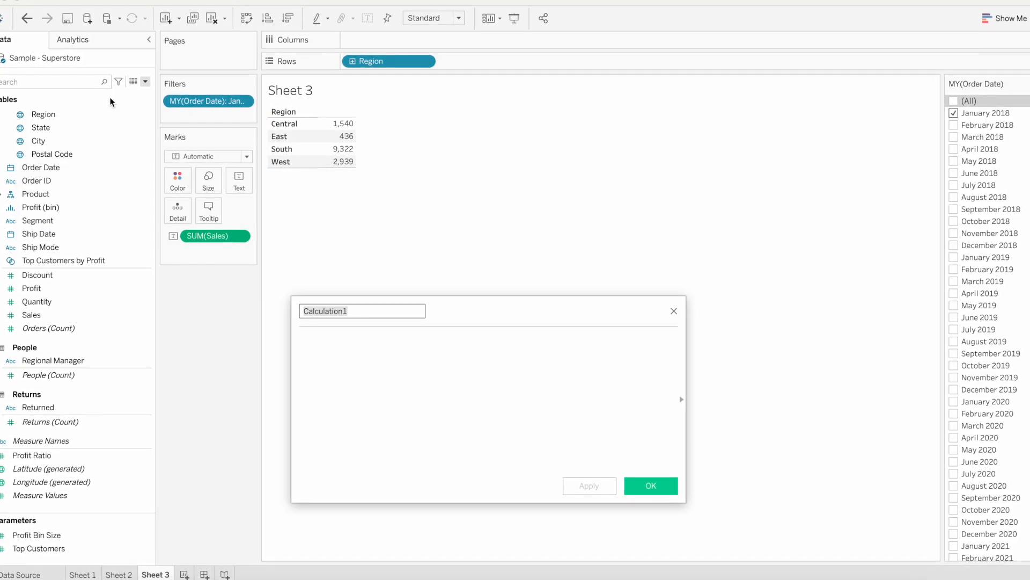
{"action": "type", "text": "Regi"}
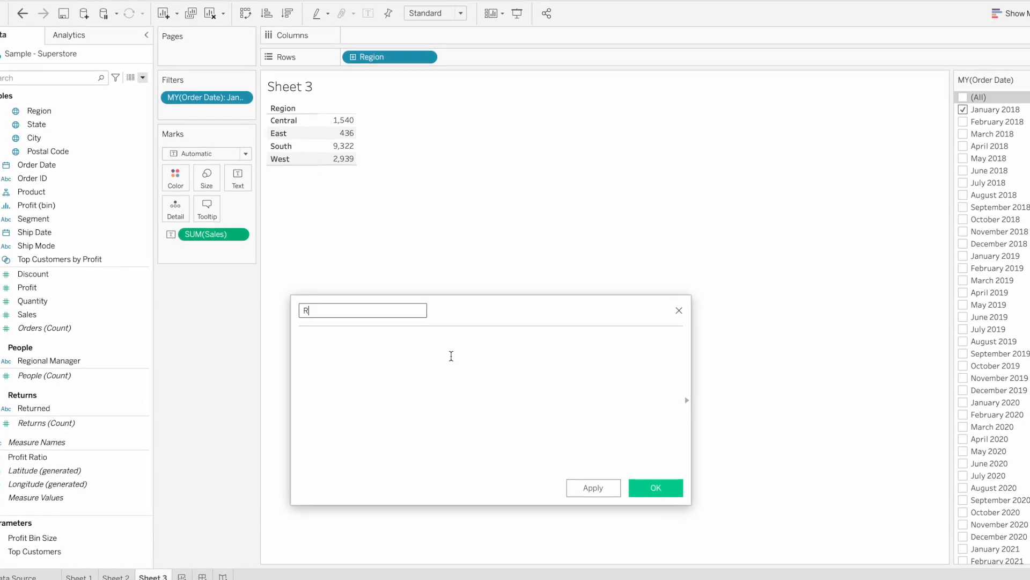
{"action": "type", "text": "on Highet"}
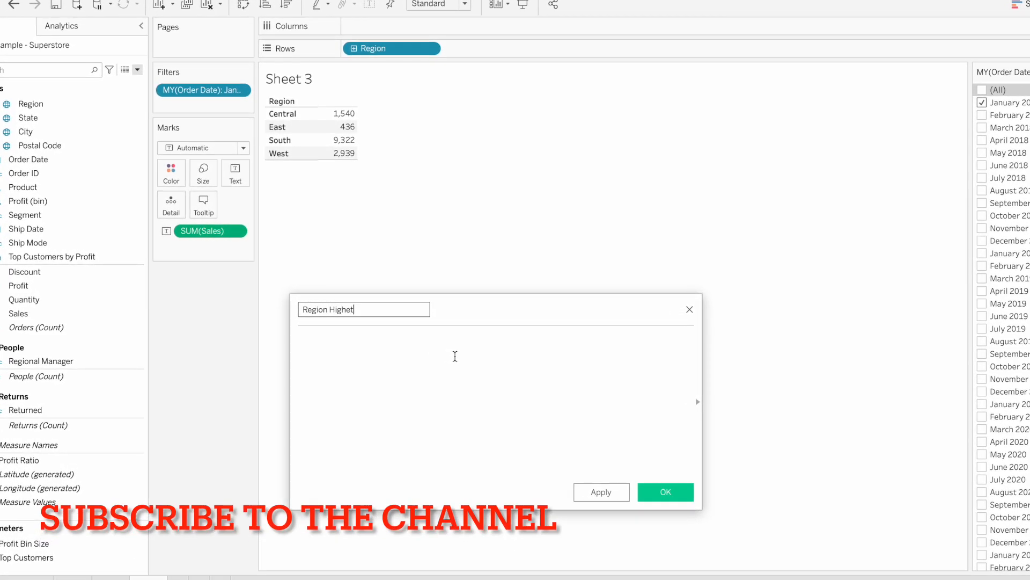
{"action": "key", "text": "BackSpace"}
{"action": "type", "text": "st Sales"}
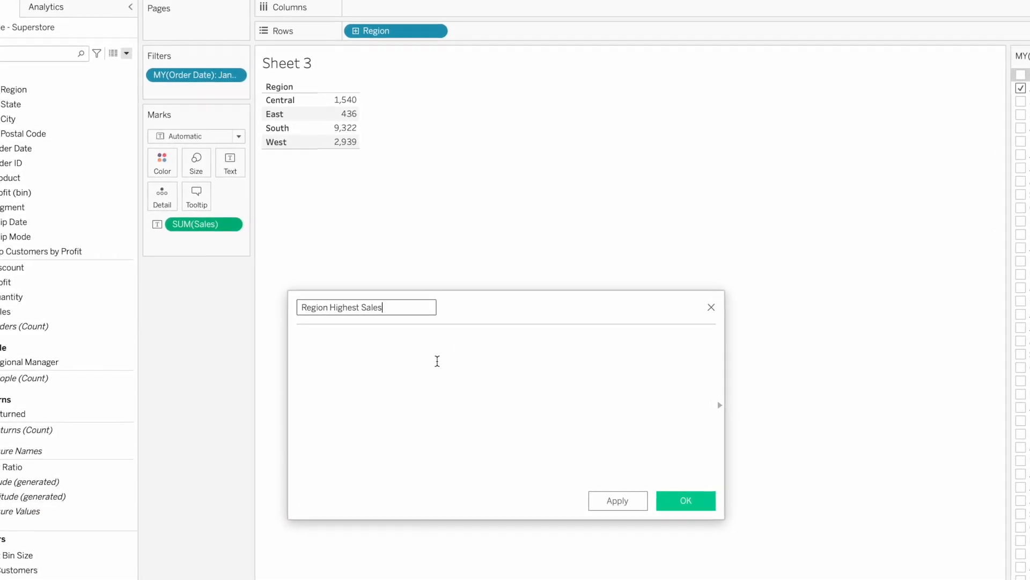
Step: Give the calculated field the formula window_max(SUM([Sales])) and save it
{"action": "left_click", "coordinate": [425, 360]}
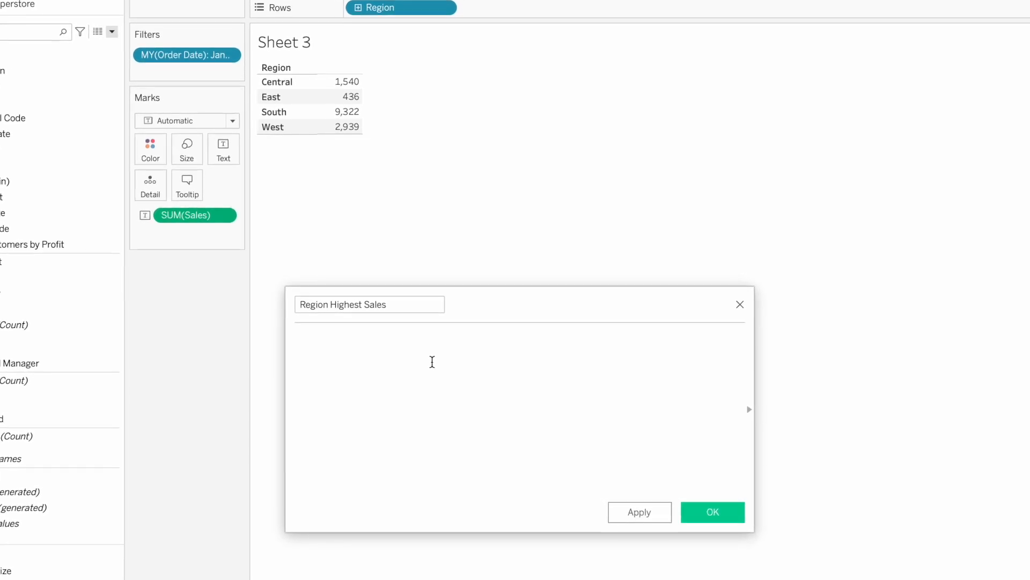
{"action": "type", "text": "windo"}
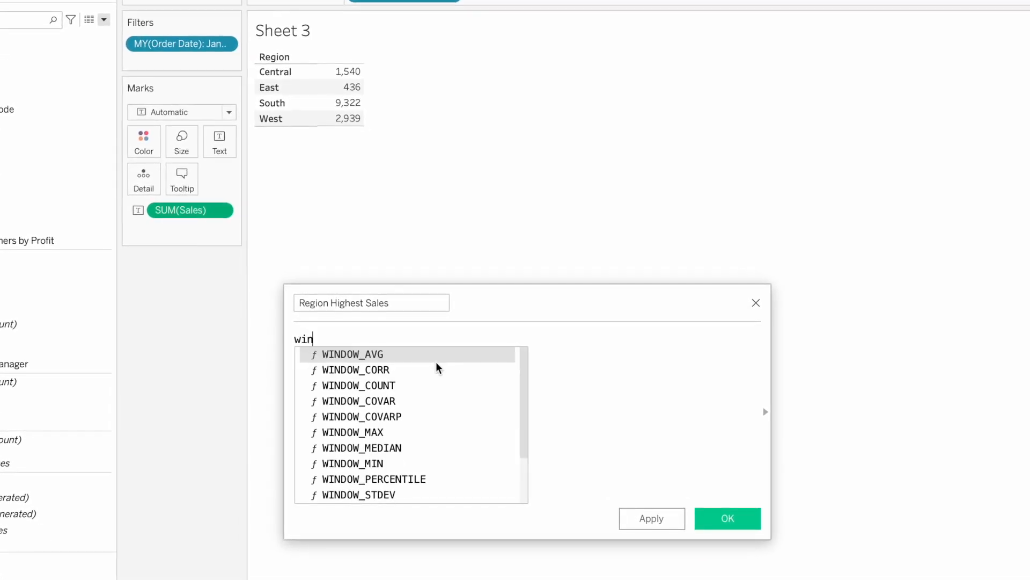
{"action": "type", "text": "w_"}
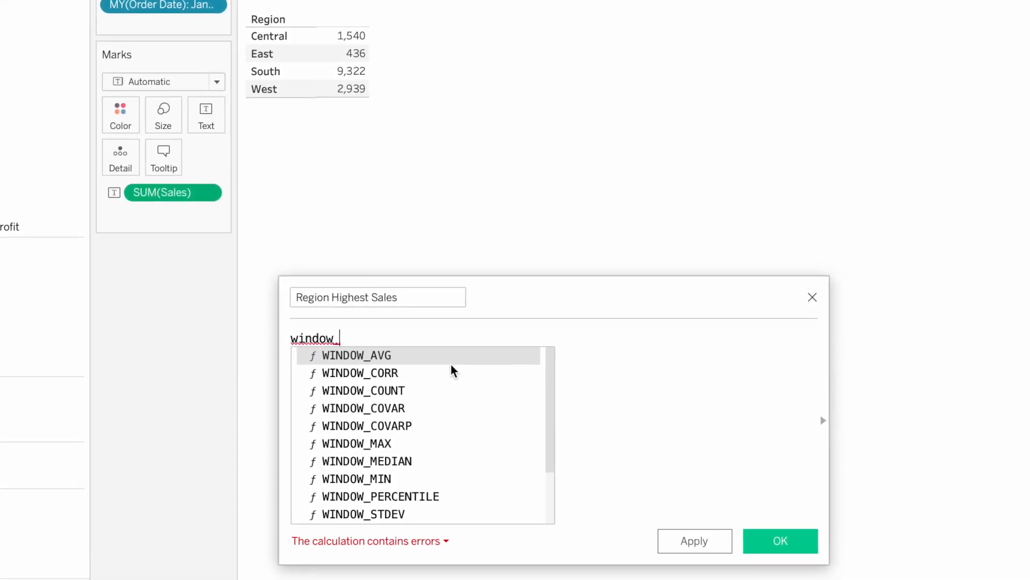
{"action": "type", "text": "m"}
{"action": "key", "text": "BackSpace"}
{"action": "type", "text": "max"}
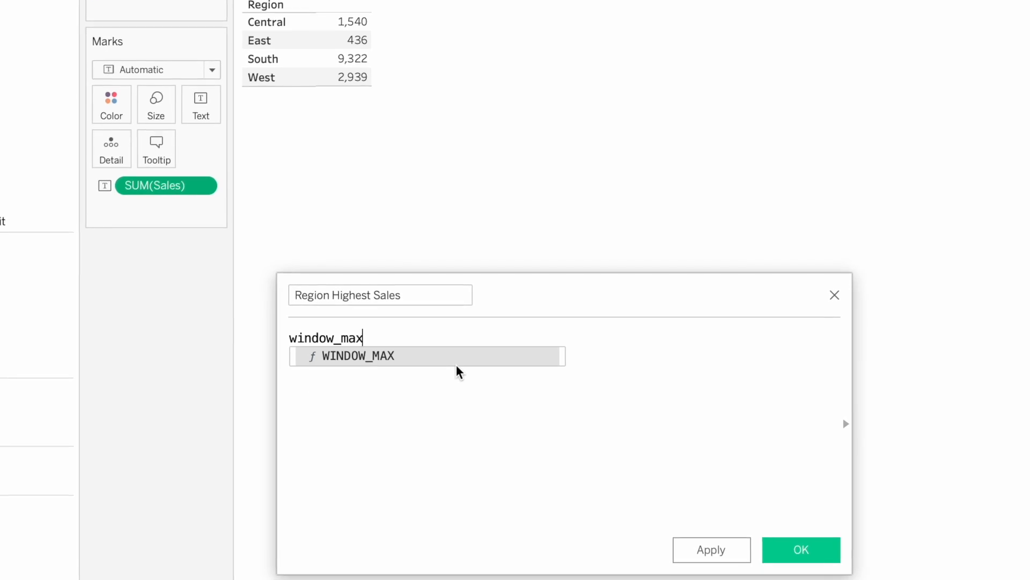
{"action": "type", "text": "(u"}
{"action": "key", "text": "BackSpace"}
{"action": "type", "text": "sum"}
{"action": "key", "text": "Return"}
{"action": "type", "text": "sa"}
{"action": "key", "text": "Return"}
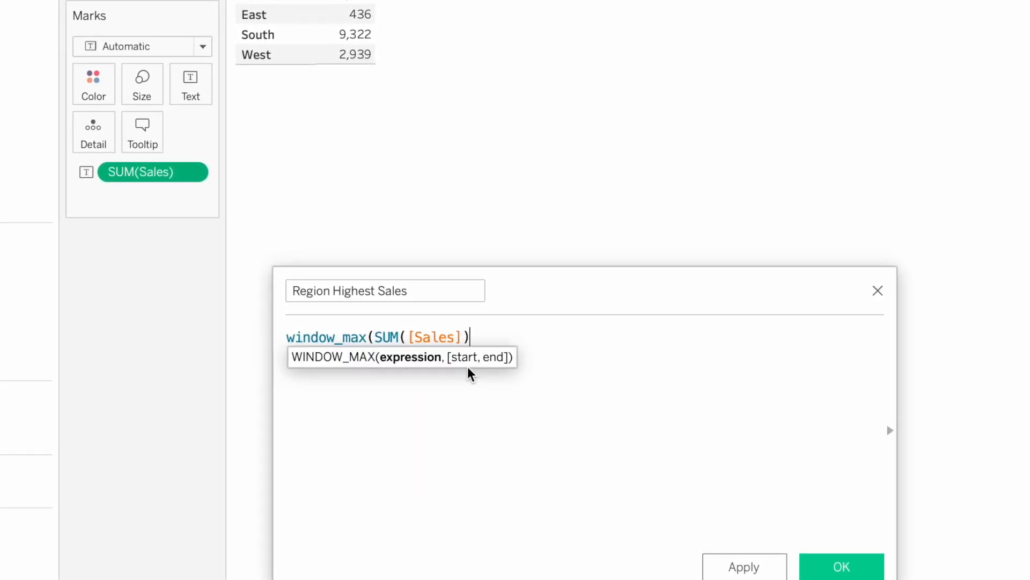
{"action": "type", "text": ")"}
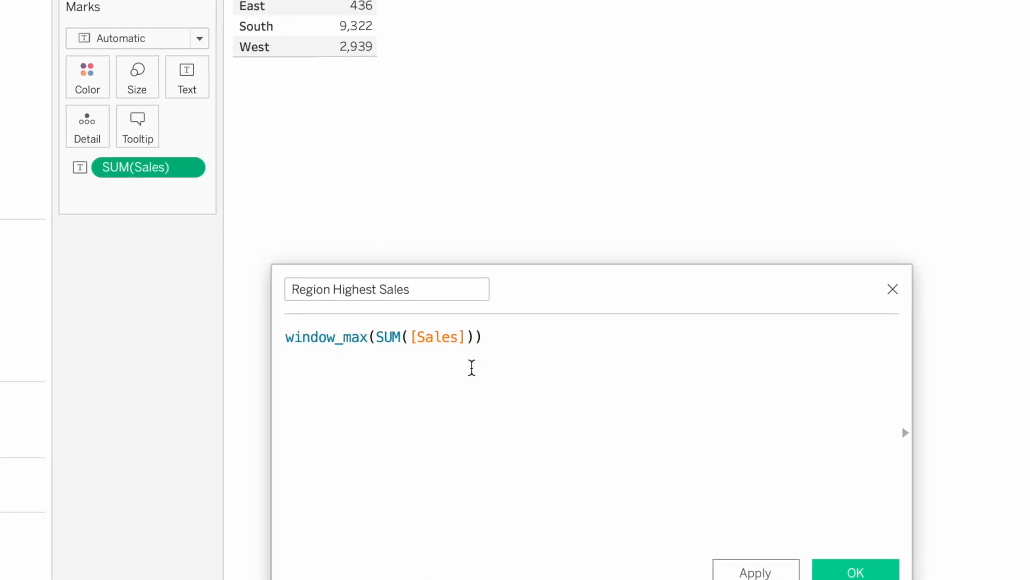
{"action": "left_click", "coordinate": [859, 572]}
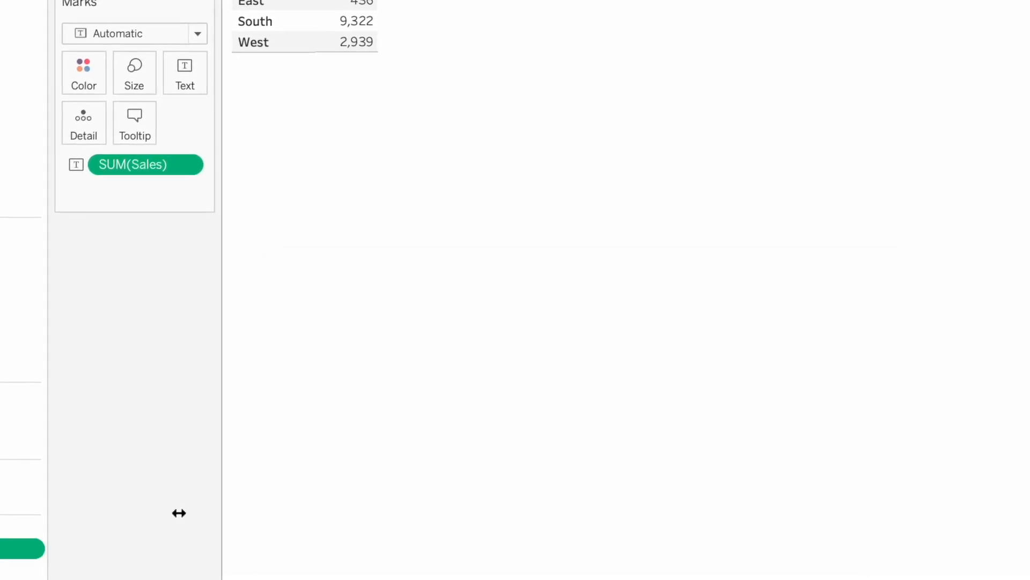
Step: Add Region Highest Sales as text and use Show Me to lay out both measures as separate text table columns
{"action": "left_click_drag", "start_coordinate": [51, 467], "coordinate": [229, 178]}
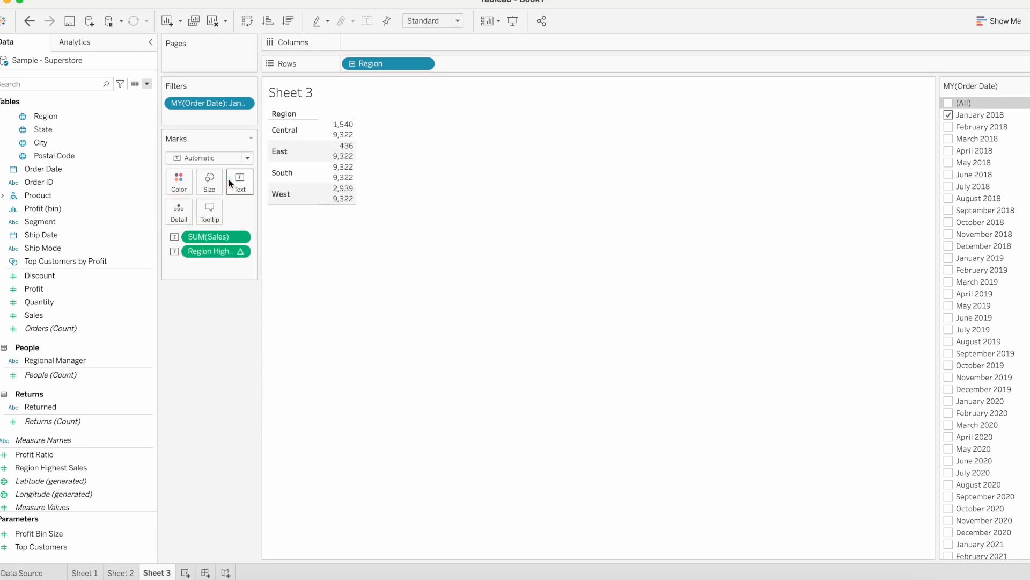
{"action": "left_click", "coordinate": [990, 21]}
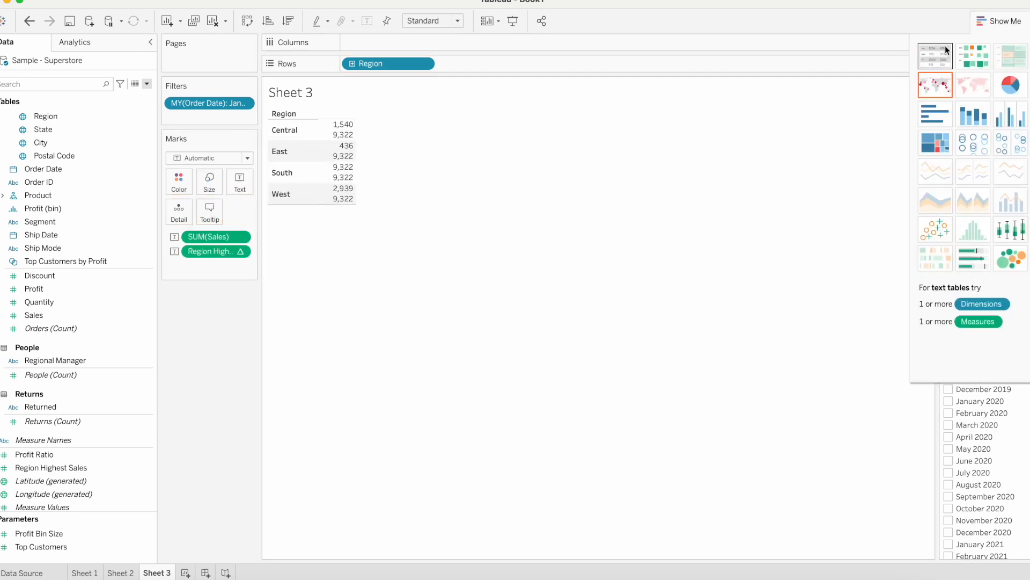
{"action": "left_click", "coordinate": [935, 59]}
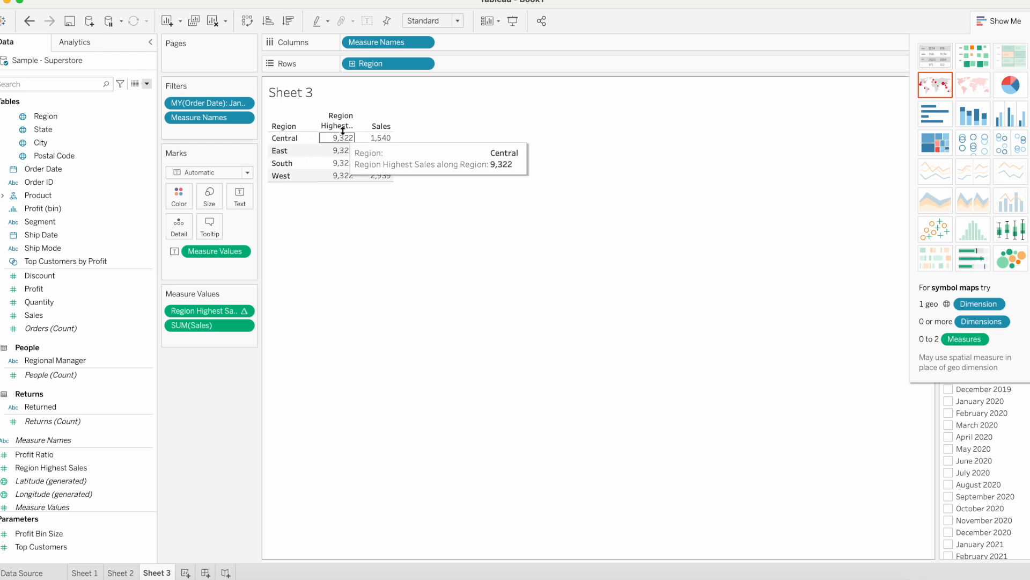
{"action": "left_click", "coordinate": [1008, 21]}
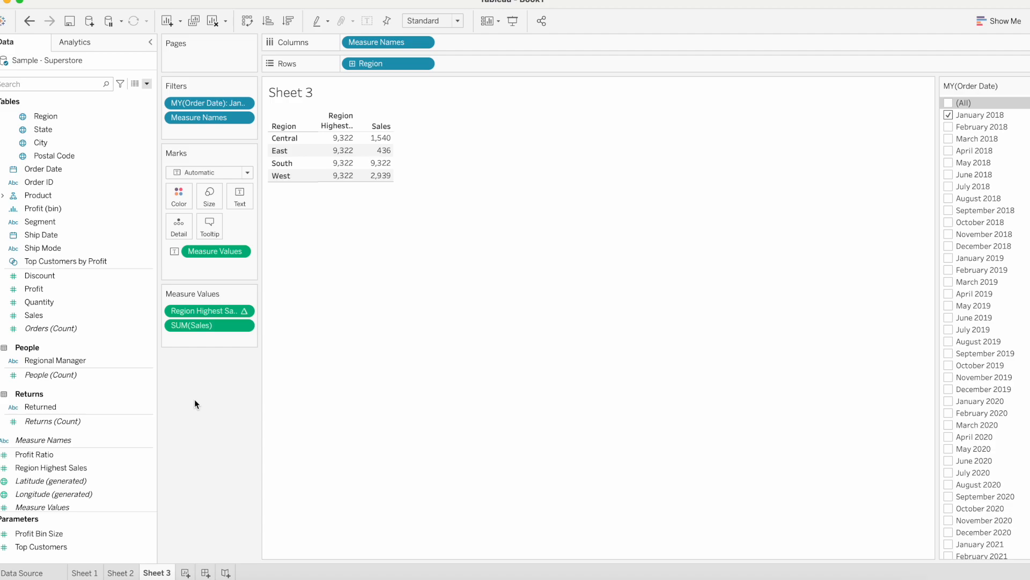
Step: Change the Region Highest Sales formula to window_max(SUM([Sales]))=SUM([Sales]), save it, and remove the field from the measure values
{"action": "left_click", "coordinate": [94, 454]}
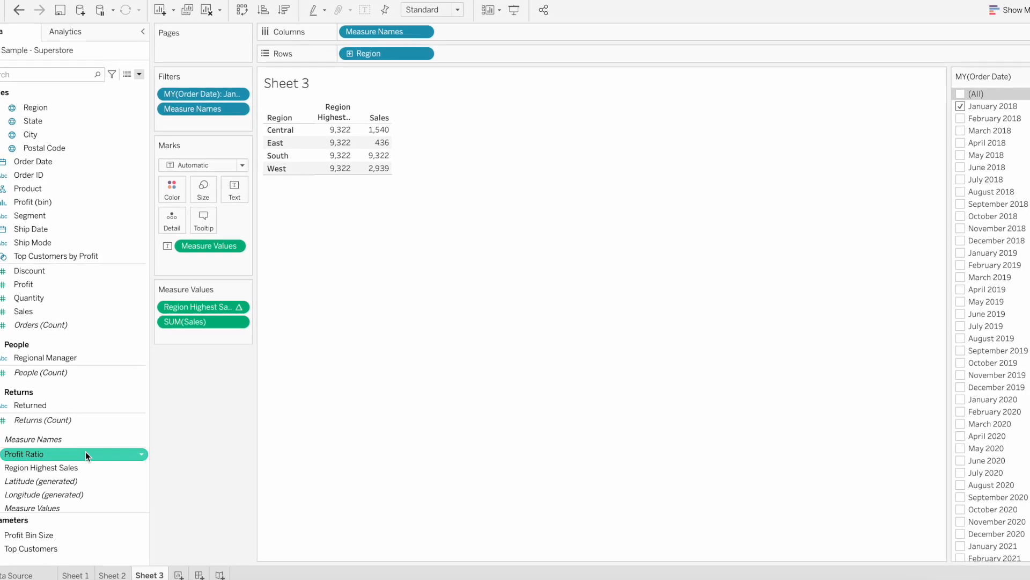
{"action": "left_click", "coordinate": [46, 467]}
{"action": "right_click", "coordinate": [47, 467]}
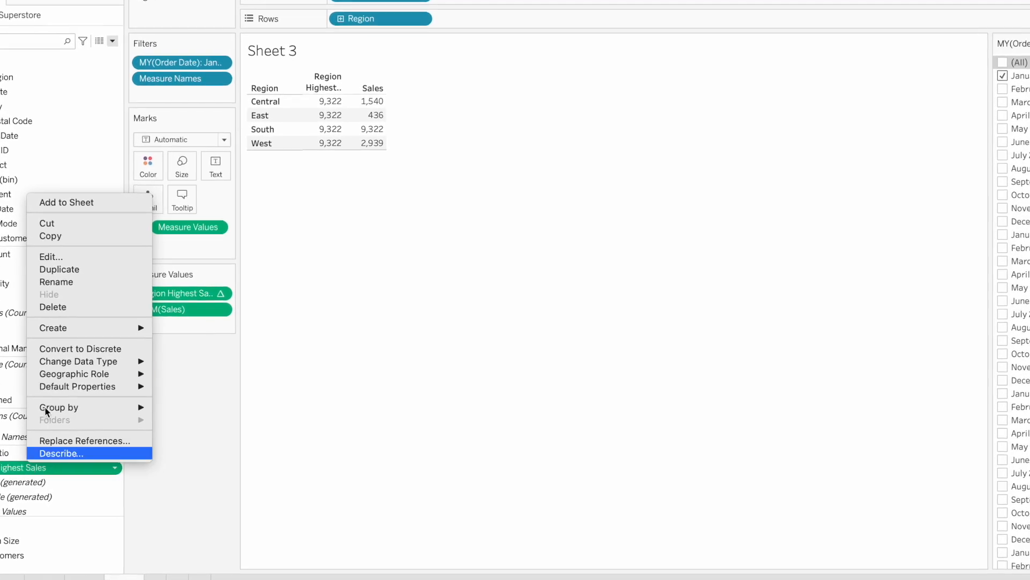
{"action": "left_click", "coordinate": [51, 256]}
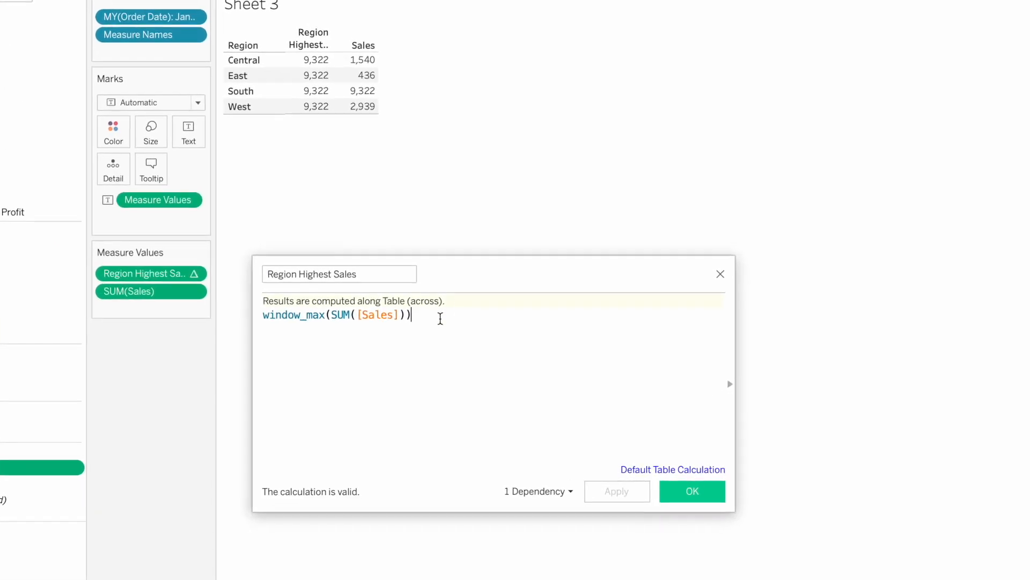
{"action": "type", "text": "="}
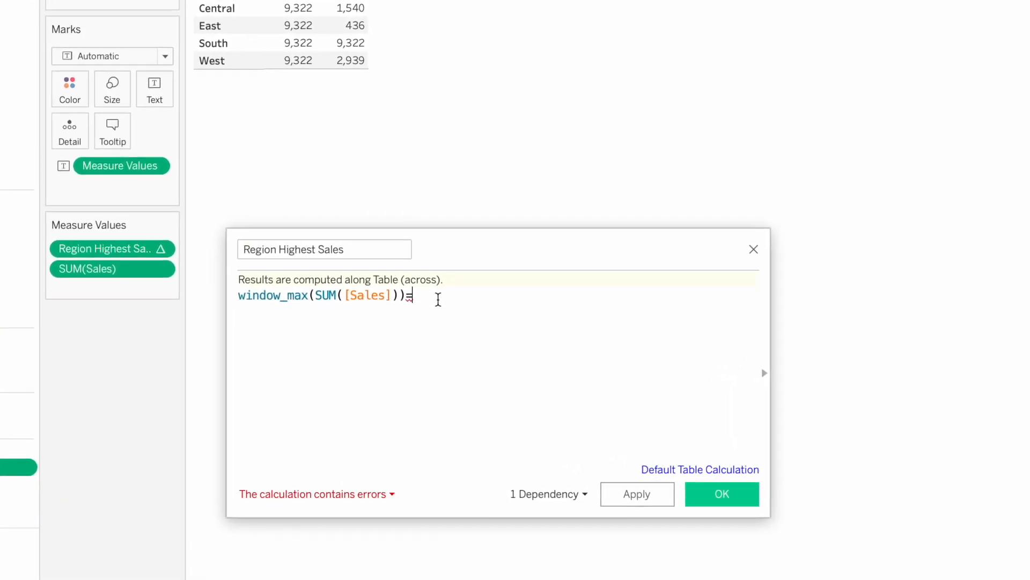
{"action": "type", "text": "su"}
{"action": "key", "text": "Return"}
{"action": "type", "text": "[sal)"}
{"action": "key", "text": "Return"}
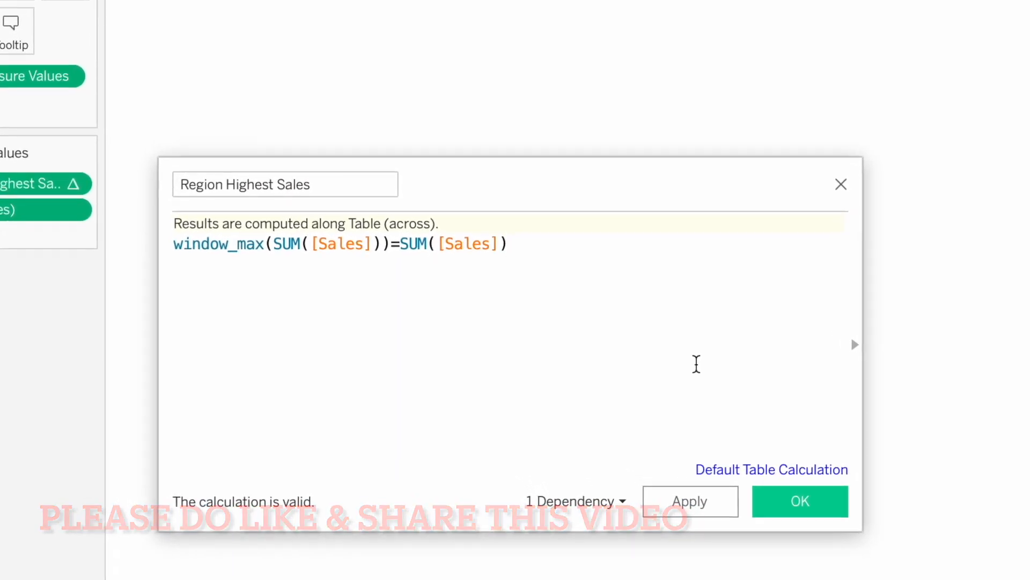
{"action": "left_click", "coordinate": [792, 498]}
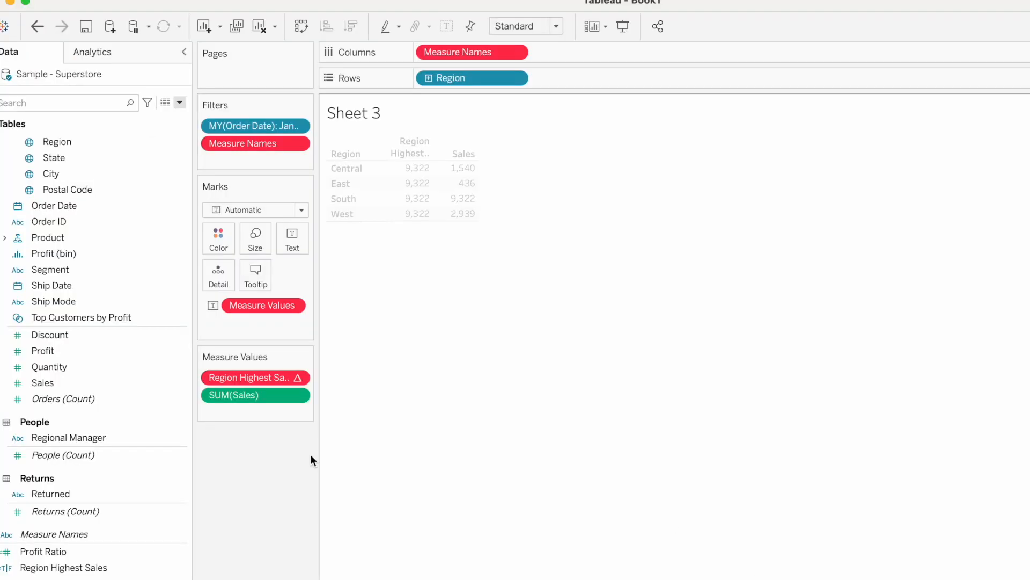
{"action": "left_click_drag", "start_coordinate": [257, 378], "coordinate": [276, 523]}
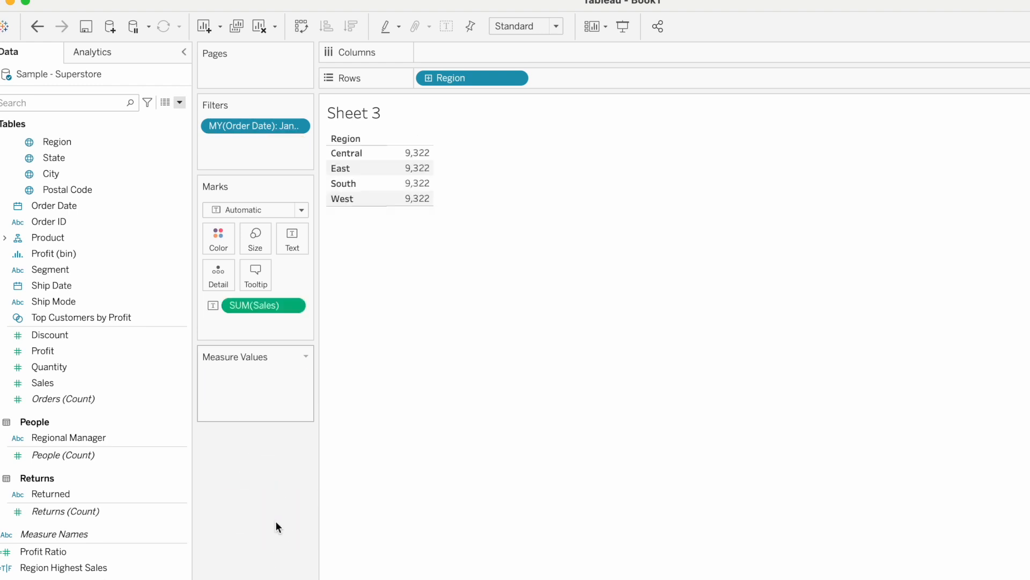
Step: Add Region Highest Sales to Rows after Region and switch the order month filter to February 2019
{"action": "left_click", "coordinate": [34, 566]}
{"action": "left_click_drag", "start_coordinate": [45, 562], "coordinate": [587, 78]}
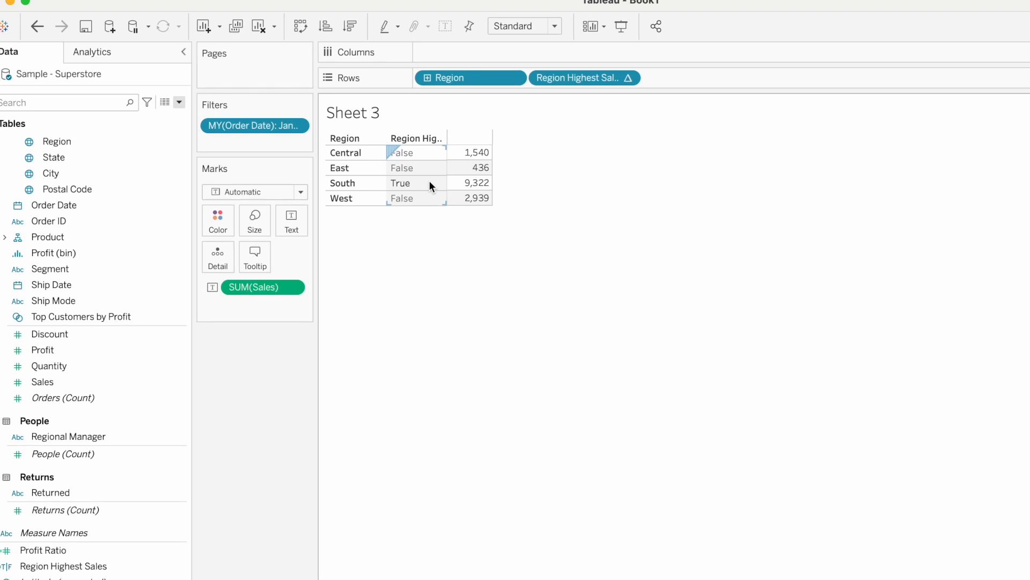
{"action": "mouse_move", "coordinate": [468, 190]}
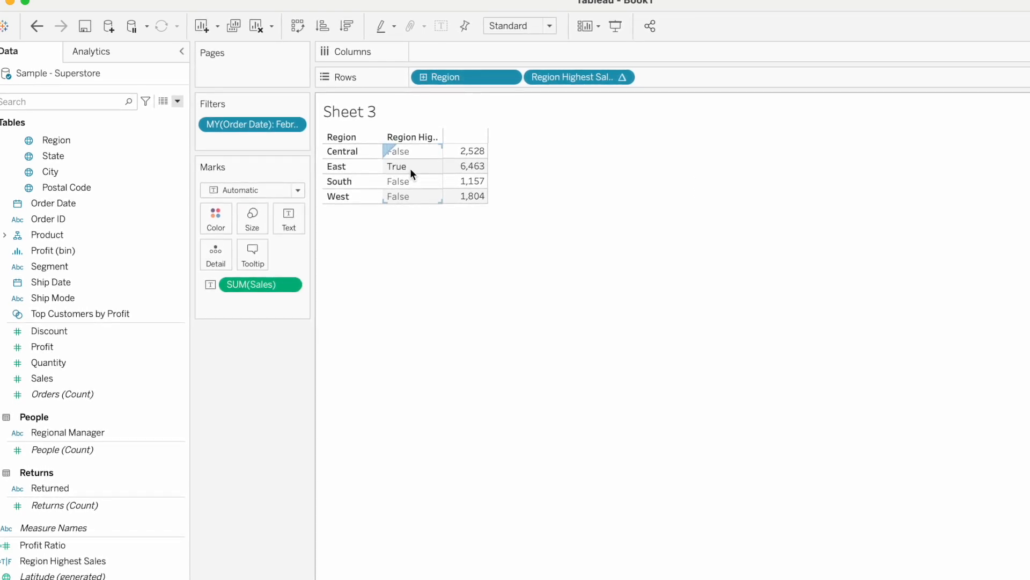
{"action": "mouse_move", "coordinate": [468, 176]}
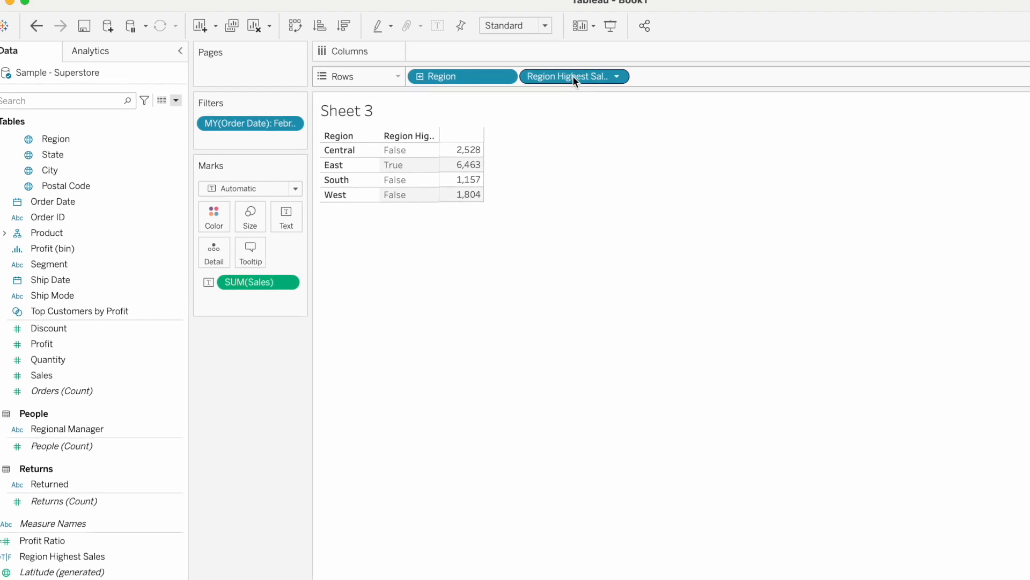
Step: Move Region Highest Sales from Rows to the filters and keep only the True value
{"action": "left_click_drag", "start_coordinate": [573, 76], "coordinate": [288, 142]}
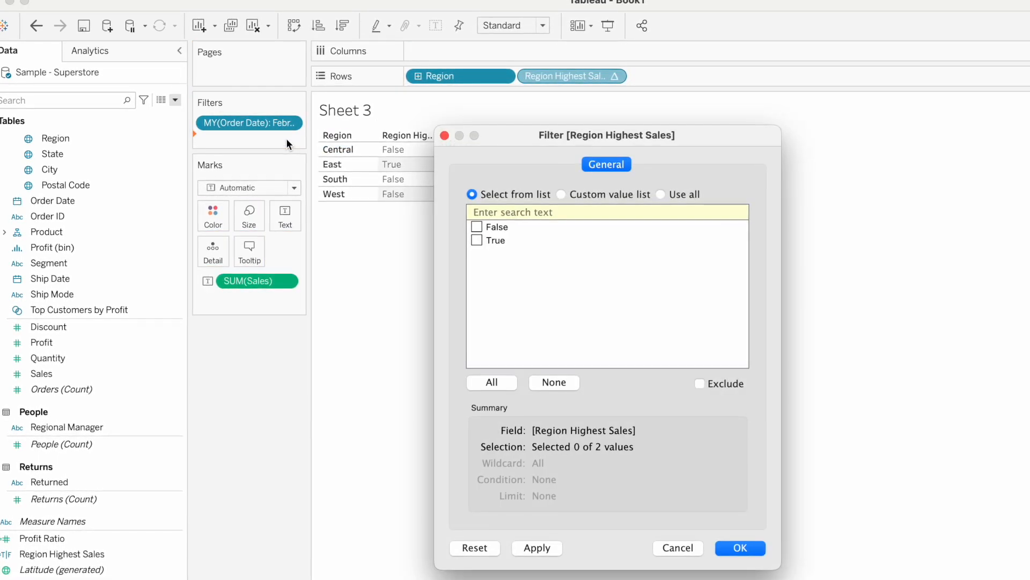
{"action": "left_click", "coordinate": [477, 240]}
{"action": "left_click", "coordinate": [743, 549]}
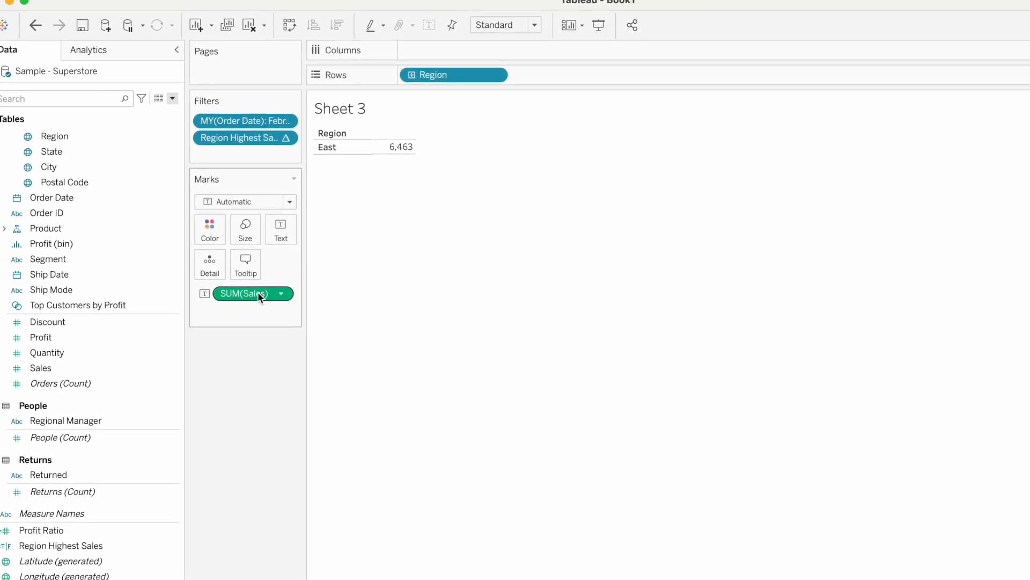
Step: Remove SUM(Sales) from the marks and move Region from Rows to the text mark
{"action": "left_click_drag", "start_coordinate": [257, 292], "coordinate": [262, 418]}
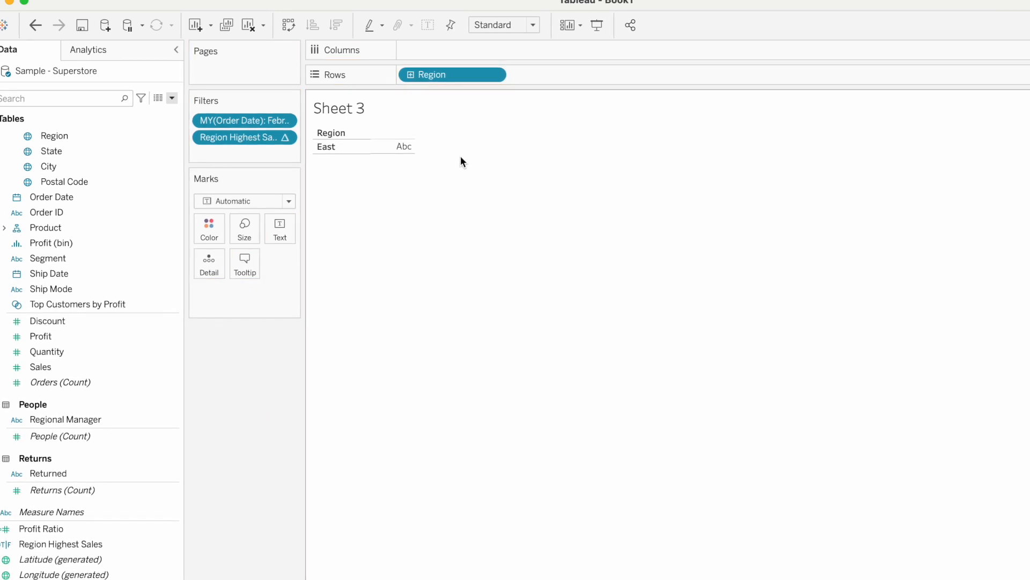
{"action": "left_click_drag", "start_coordinate": [458, 79], "coordinate": [289, 236]}
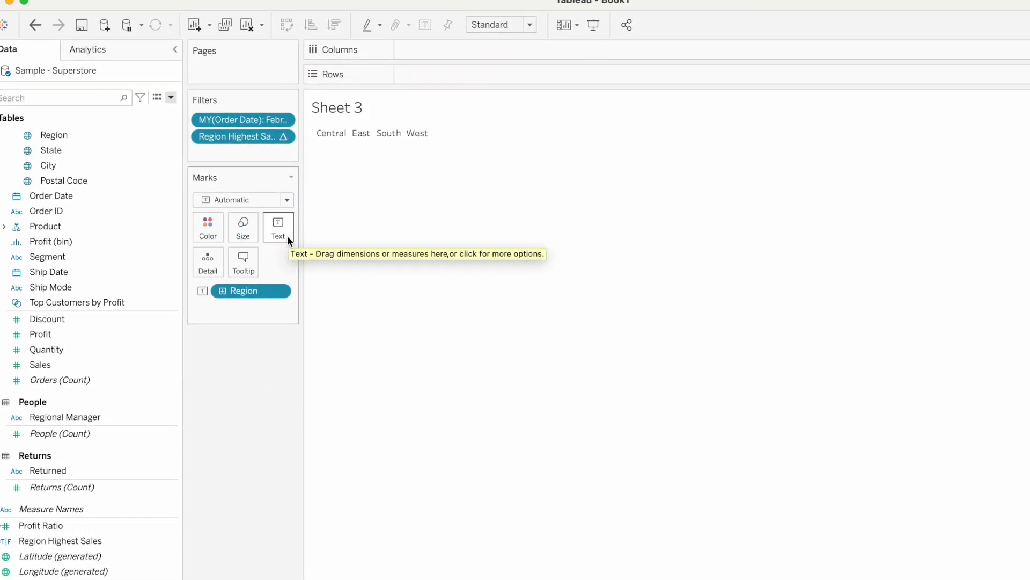
Step: Set the Region Highest Sales filter's table calculation to compute using specific dimensions with Region included
{"action": "double_click", "coordinate": [242, 138]}
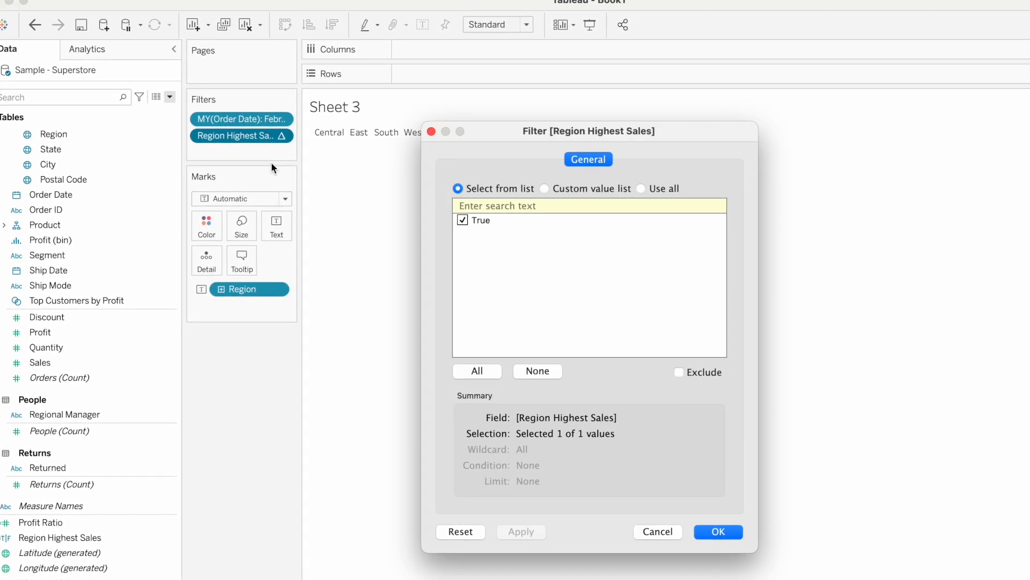
{"action": "left_click", "coordinate": [725, 535]}
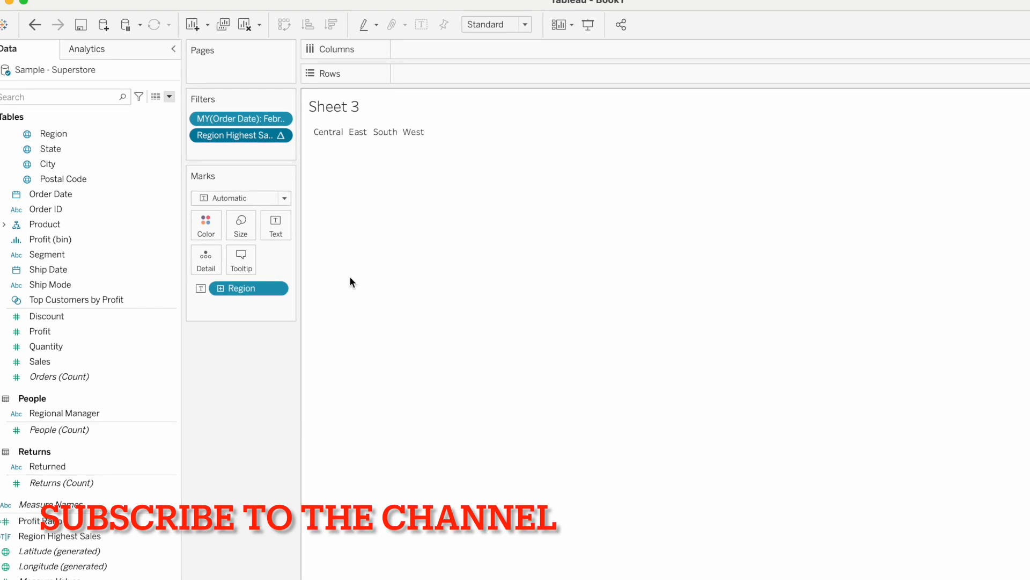
{"action": "right_click", "coordinate": [227, 136]}
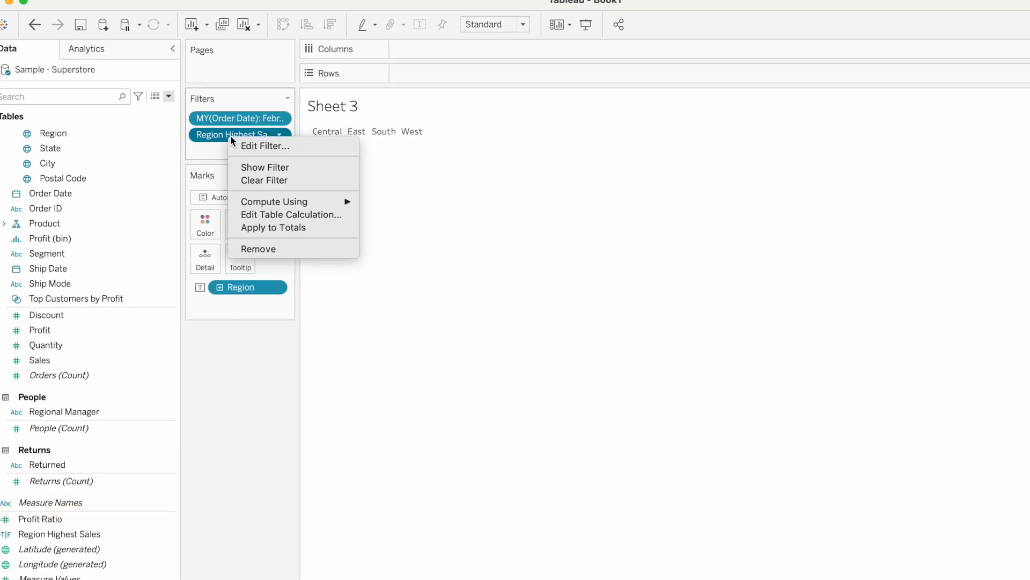
{"action": "left_click", "coordinate": [272, 214]}
{"action": "left_click", "coordinate": [977, 273]}
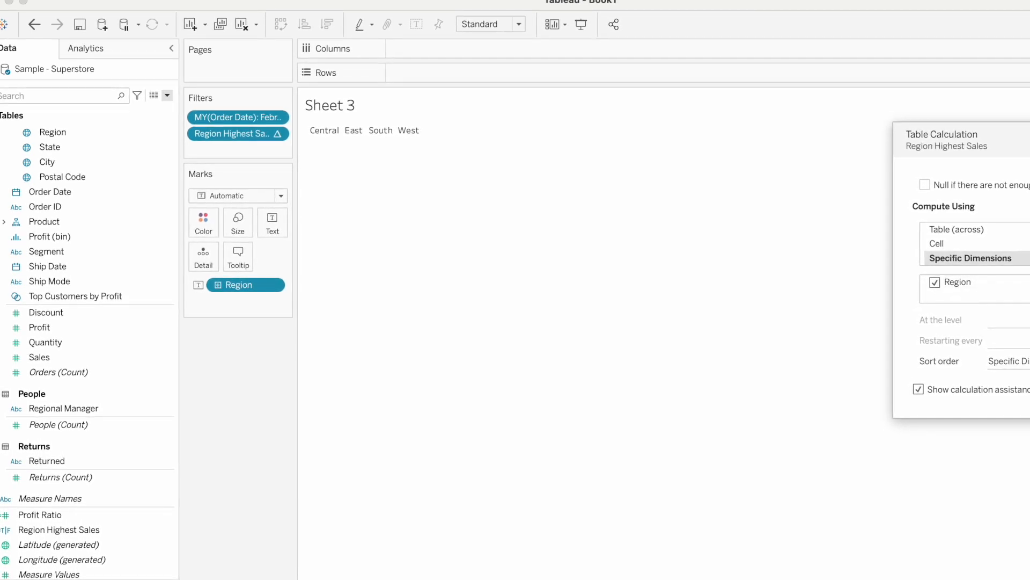
{"action": "key", "text": "Escape"}
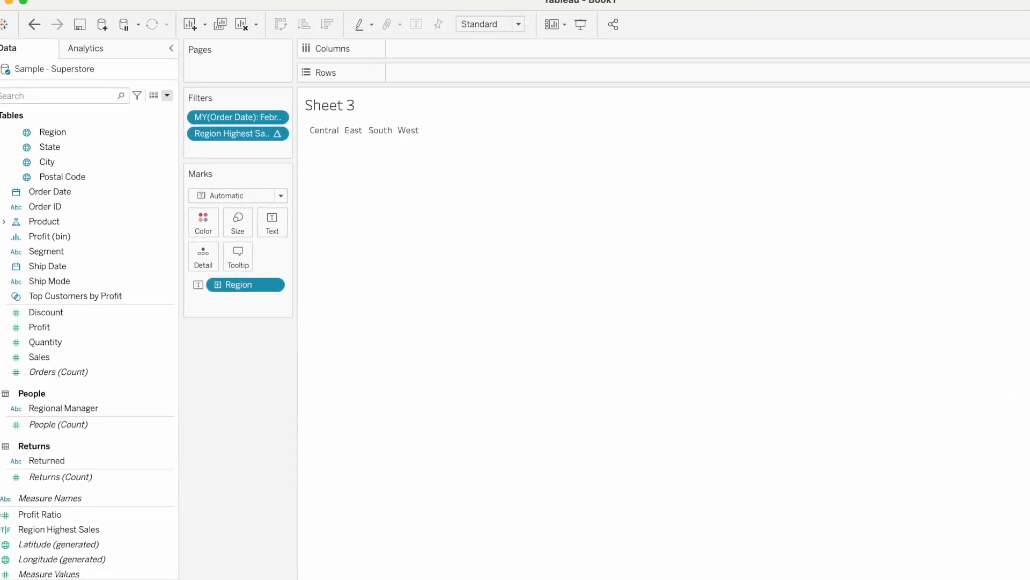
Step: Edit the Region Highest Sales filter so that only True is selected, leaving False unselected
{"action": "double_click", "coordinate": [252, 133]}
{"action": "left_click", "coordinate": [453, 215]}
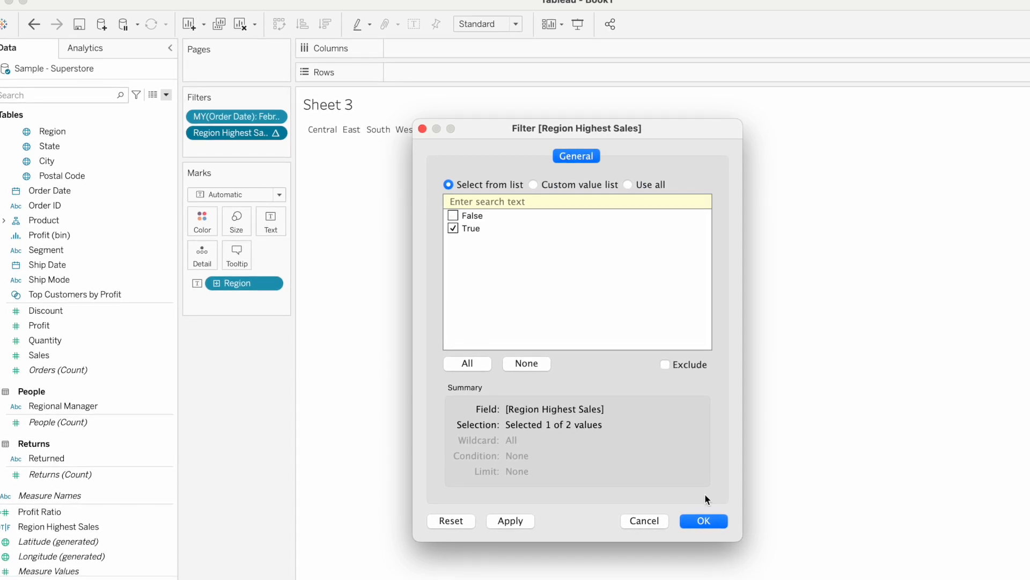
{"action": "left_click", "coordinate": [696, 521]}
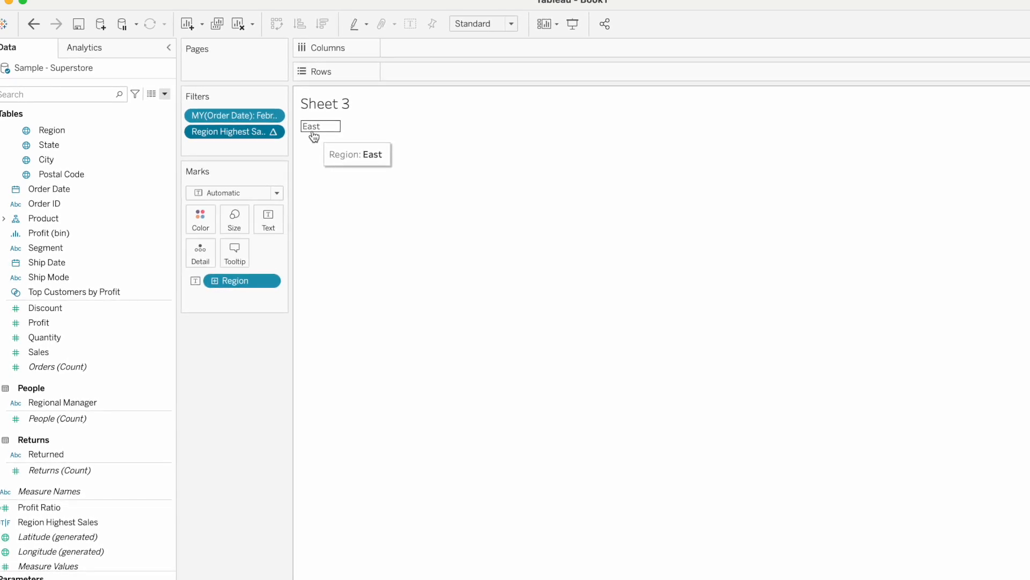
Step: Set the Region label's font size to 15 and fit the sheet to Entire View
{"action": "left_click", "coordinate": [269, 221]}
{"action": "left_click", "coordinate": [391, 250]}
{"action": "left_click_drag", "start_coordinate": [618, 275], "coordinate": [525, 258]}
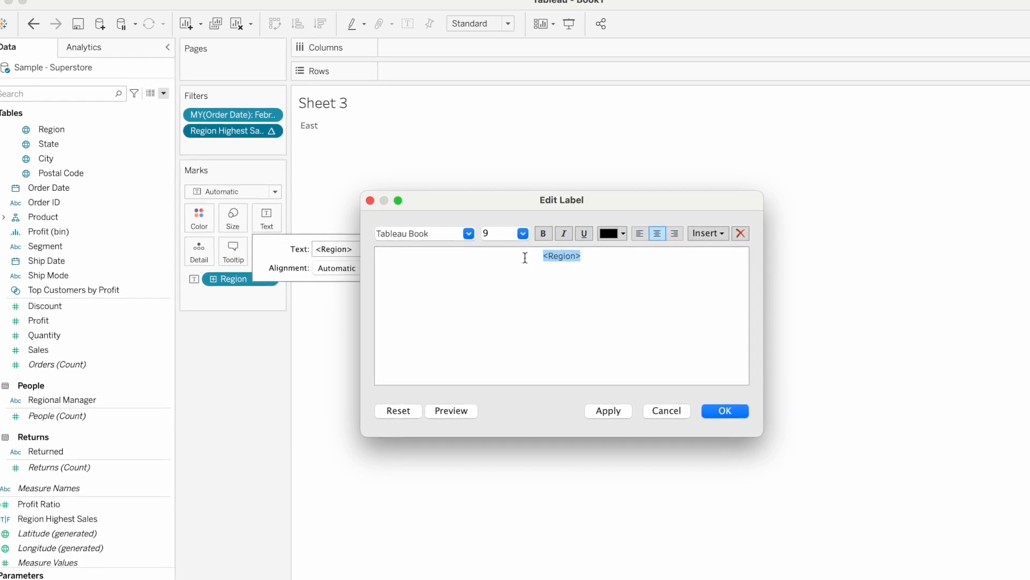
{"action": "left_click", "coordinate": [467, 232]}
{"action": "left_click", "coordinate": [519, 233]}
{"action": "left_click", "coordinate": [519, 232]}
{"action": "left_click", "coordinate": [513, 312]}
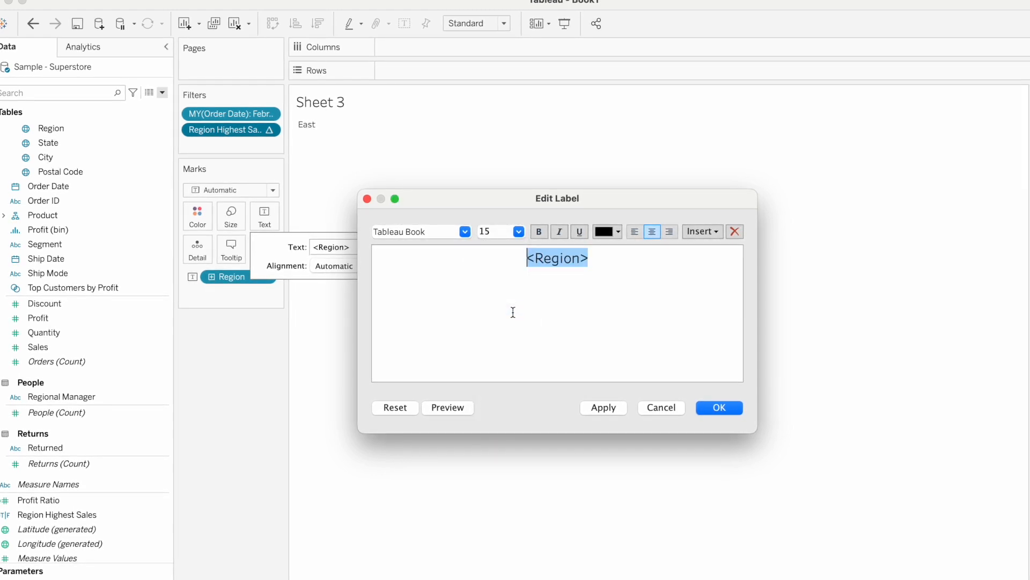
{"action": "left_click", "coordinate": [719, 406]}
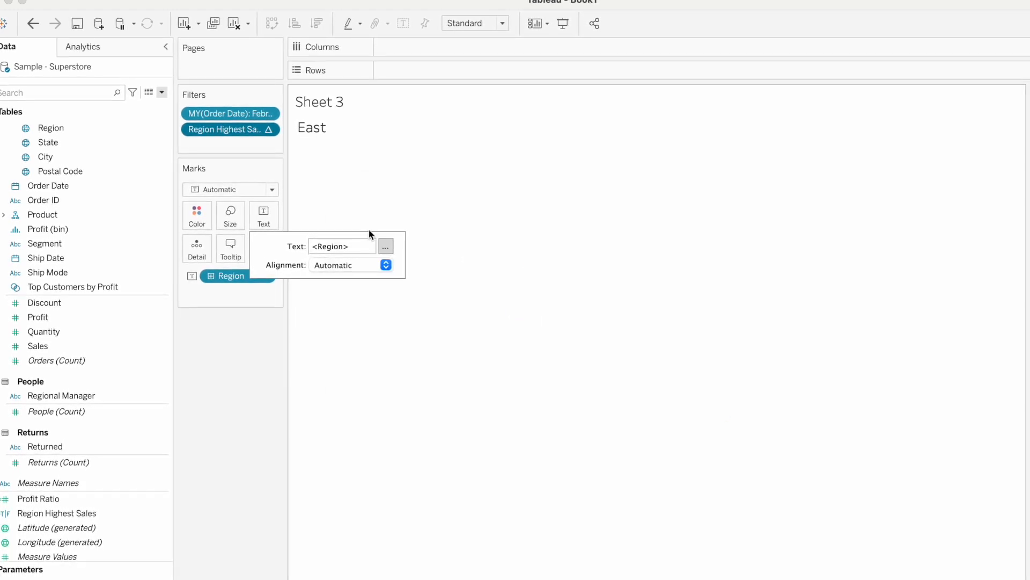
{"action": "left_click", "coordinate": [463, 23]}
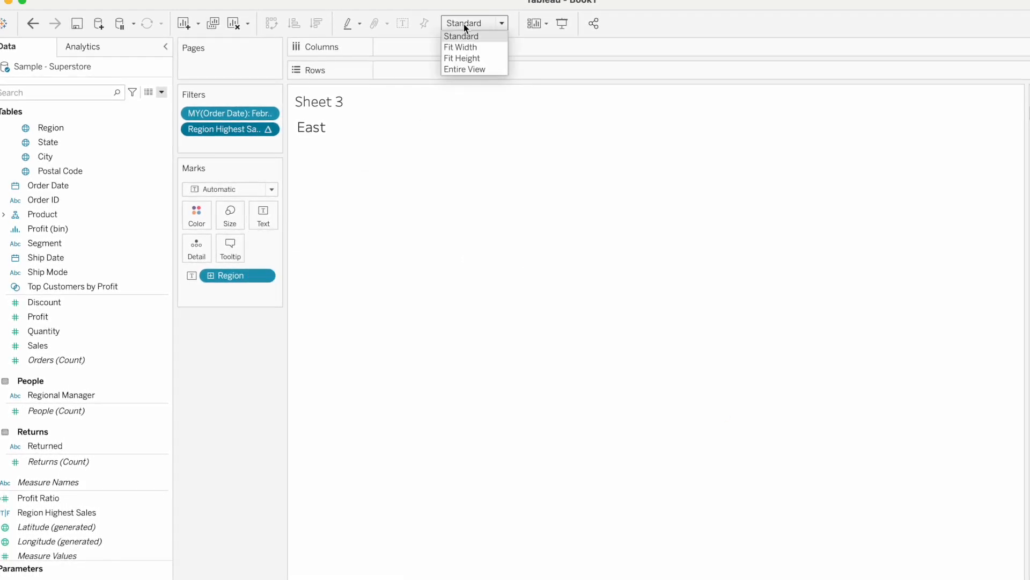
{"action": "left_click", "coordinate": [464, 69]}
Step: Format the worksheet shading with a custom dark blue color
{"action": "right_click", "coordinate": [494, 291]}
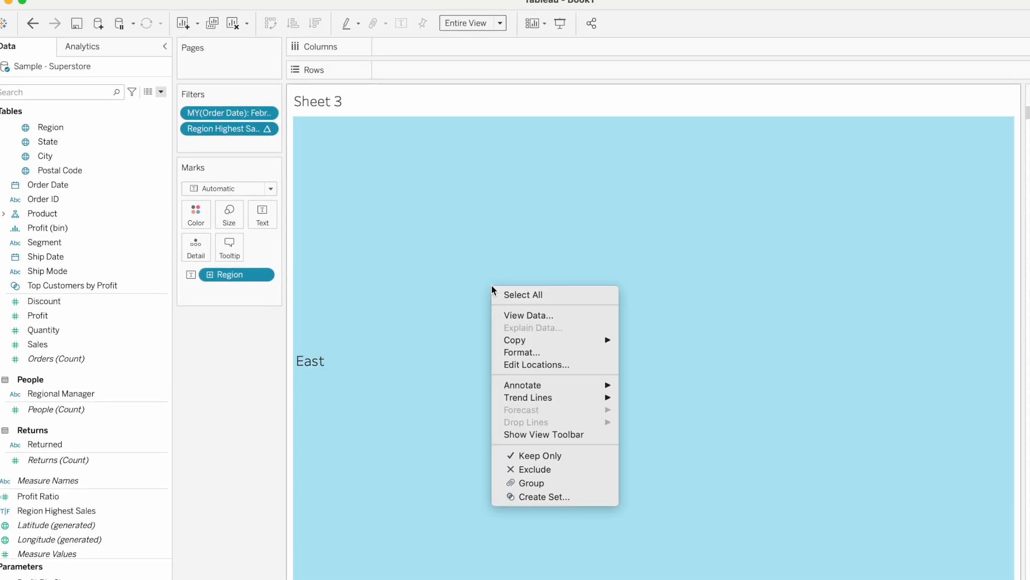
{"action": "left_click", "coordinate": [534, 353]}
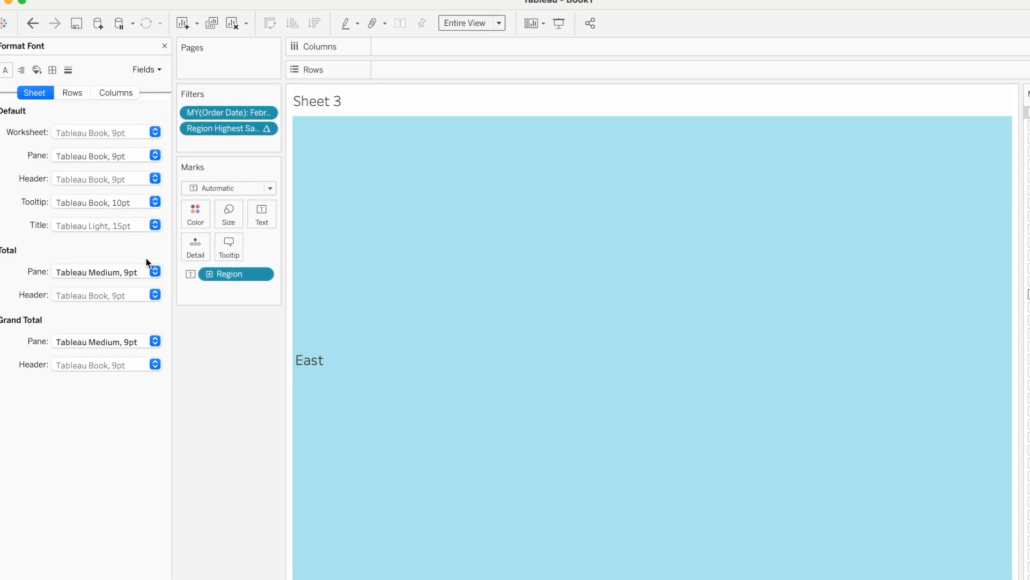
{"action": "left_click", "coordinate": [37, 70]}
{"action": "left_click", "coordinate": [75, 131]}
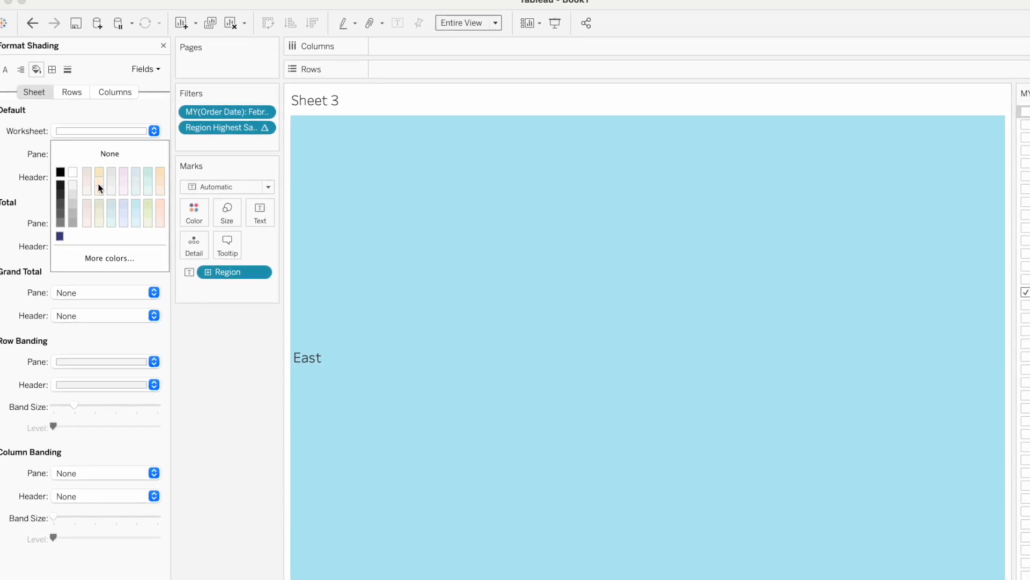
{"action": "left_click", "coordinate": [60, 194]}
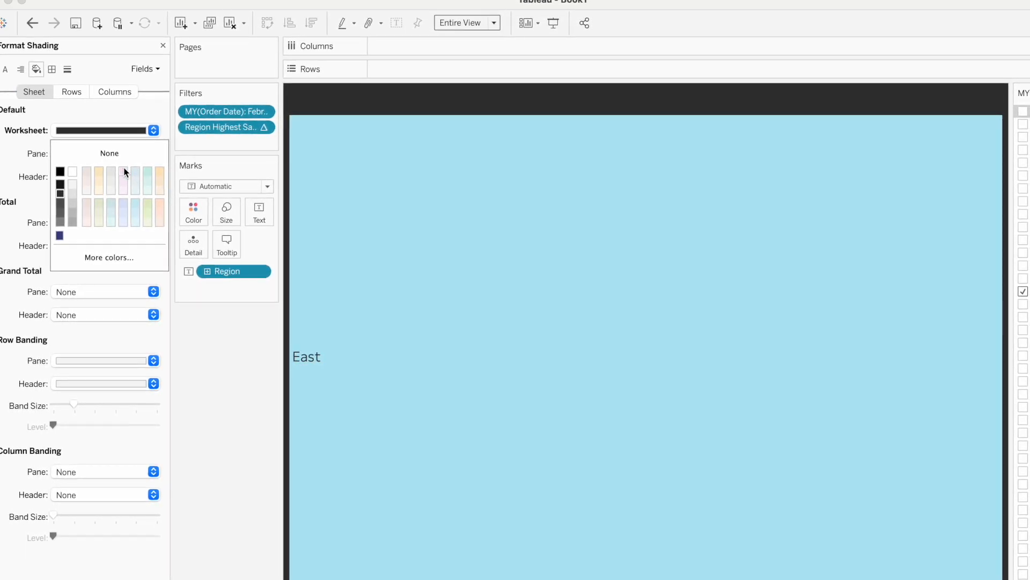
{"action": "left_click", "coordinate": [122, 206]}
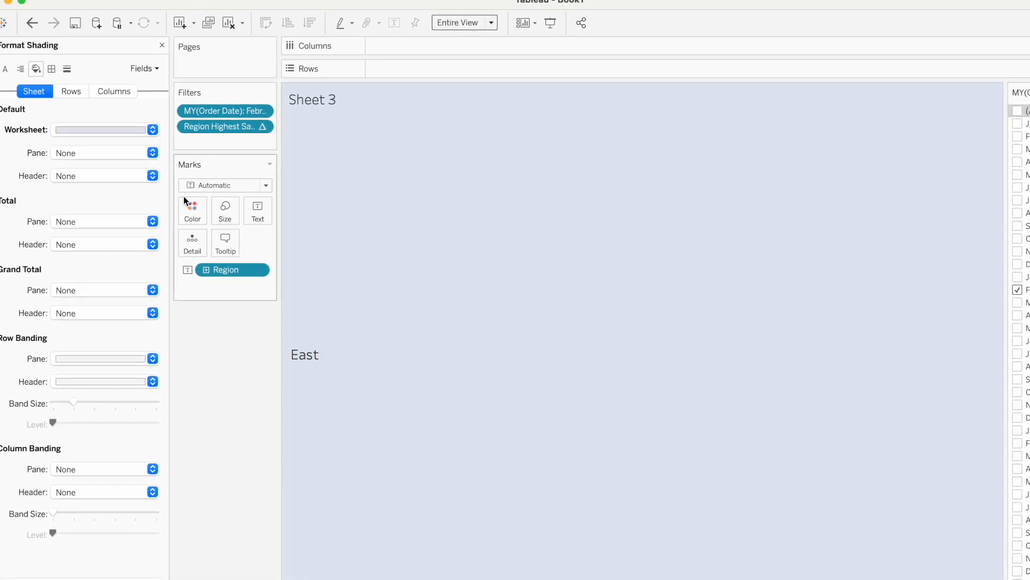
{"action": "left_click", "coordinate": [112, 131]}
{"action": "left_click", "coordinate": [98, 256]}
{"action": "left_click", "coordinate": [511, 479]}
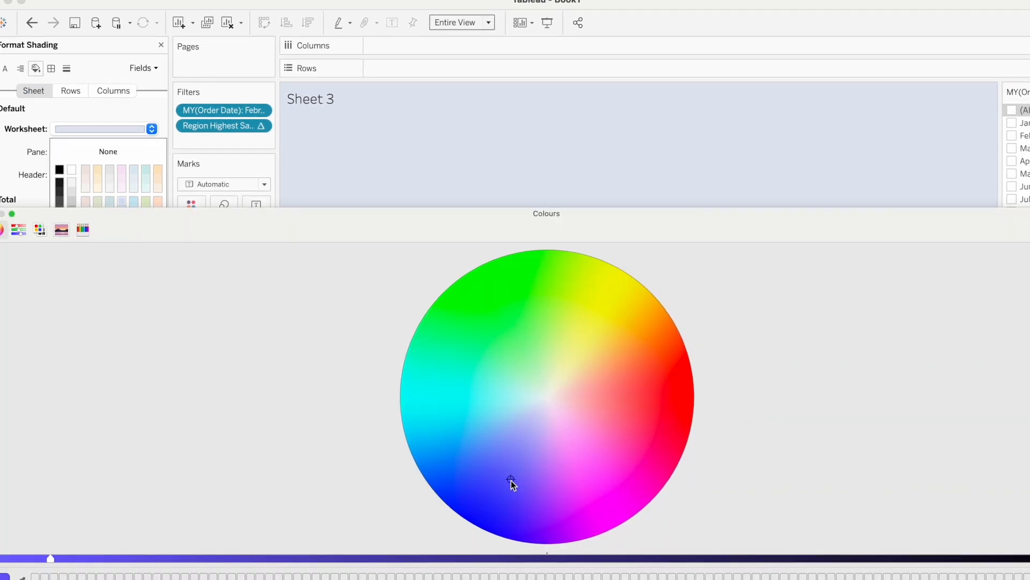
{"action": "left_click", "coordinate": [432, 556]}
{"action": "left_click", "coordinate": [498, 483]}
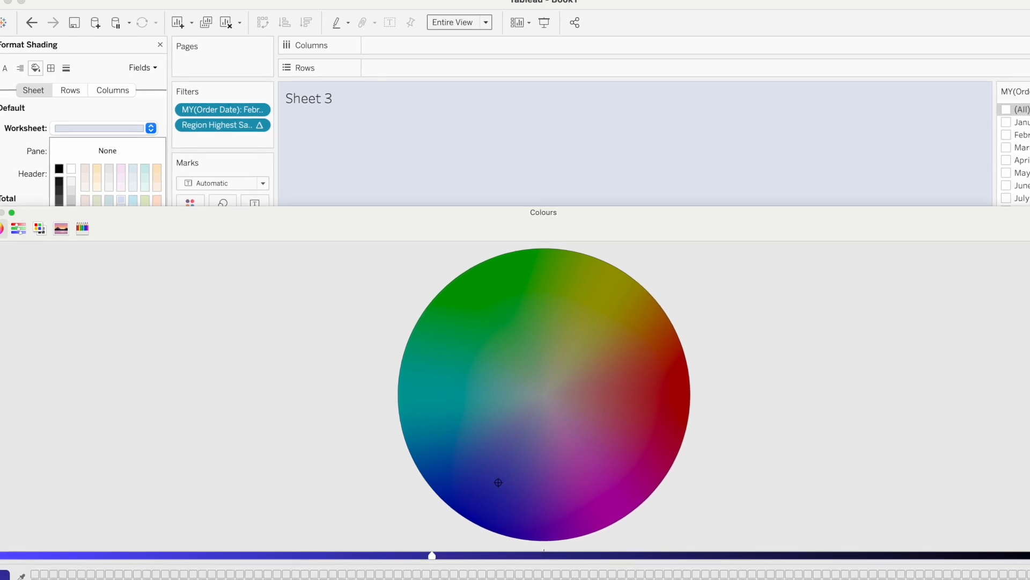
{"action": "key", "text": "Return"}
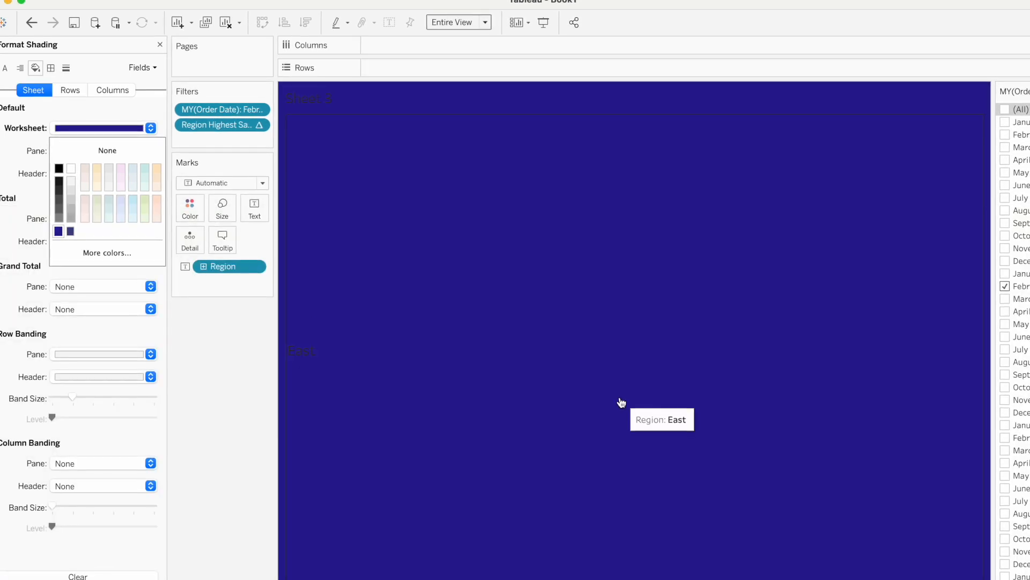
Step: Change the Region label's font color to white and set its alignment to Center
{"action": "left_click", "coordinate": [254, 209]}
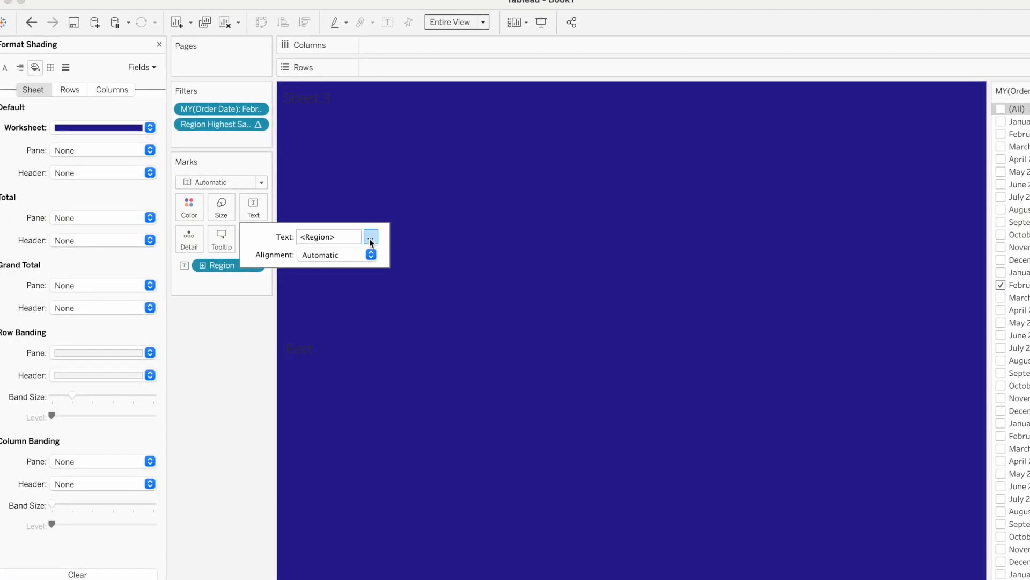
{"action": "left_click", "coordinate": [371, 237]}
{"action": "left_click_drag", "start_coordinate": [521, 259], "coordinate": [486, 249]}
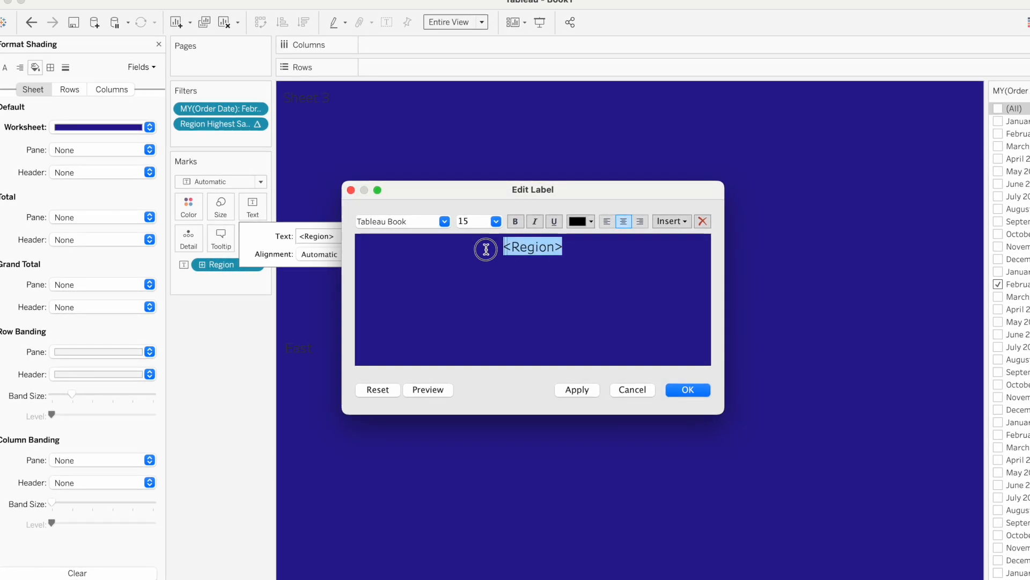
{"action": "left_click", "coordinate": [578, 221]}
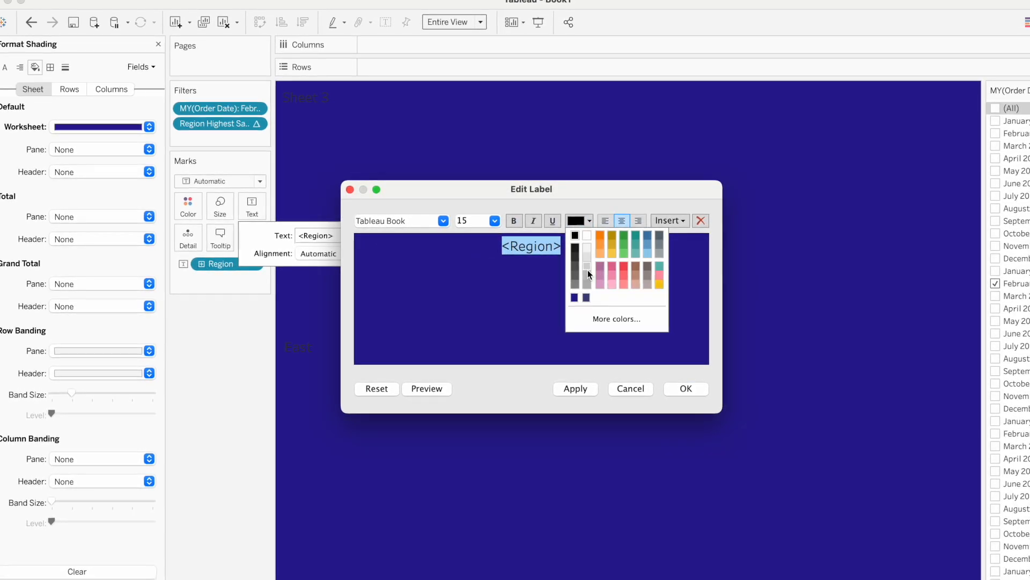
{"action": "left_click", "coordinate": [585, 242]}
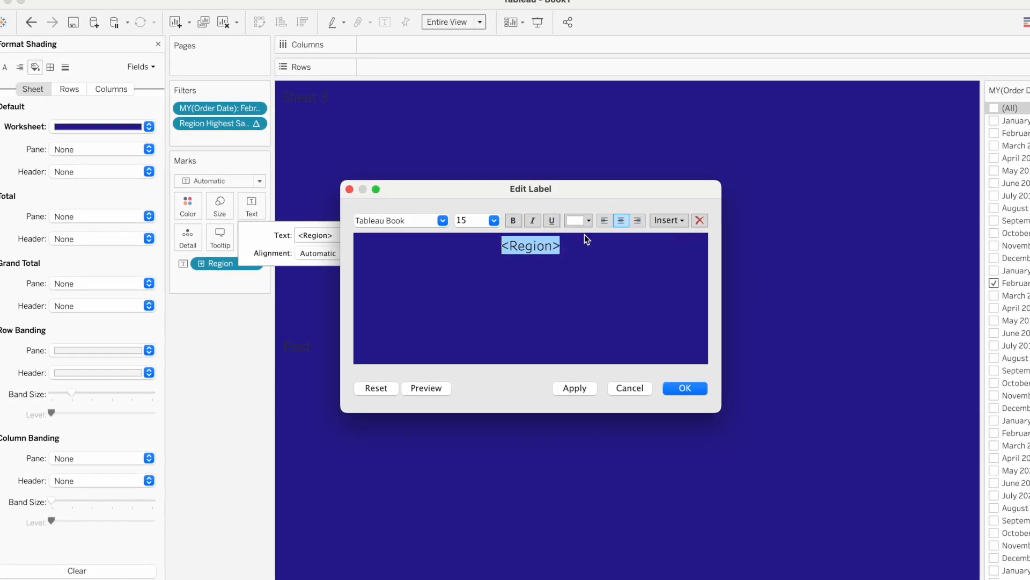
{"action": "left_click", "coordinate": [674, 384]}
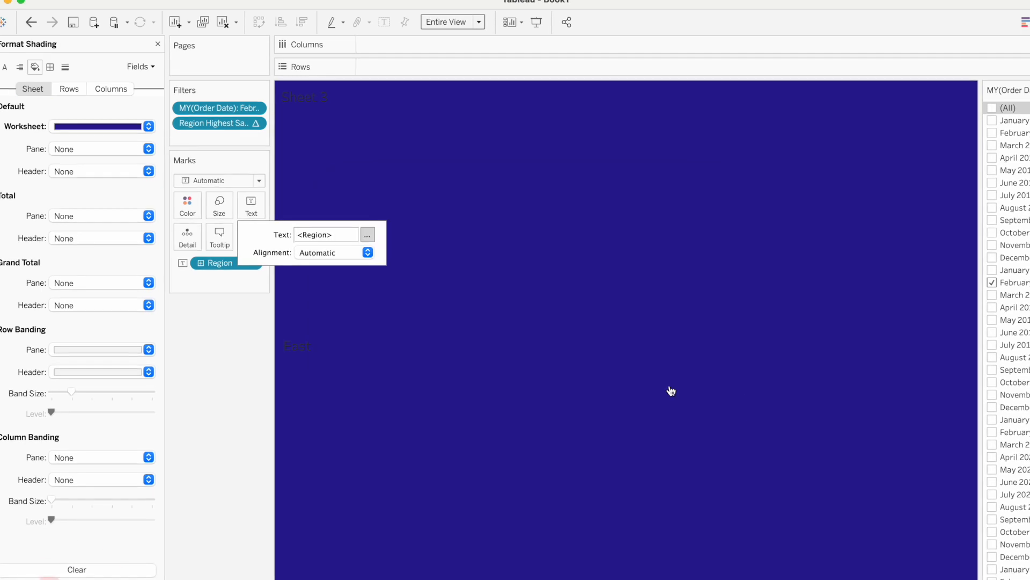
{"action": "left_click", "coordinate": [349, 252]}
{"action": "left_click", "coordinate": [330, 313]}
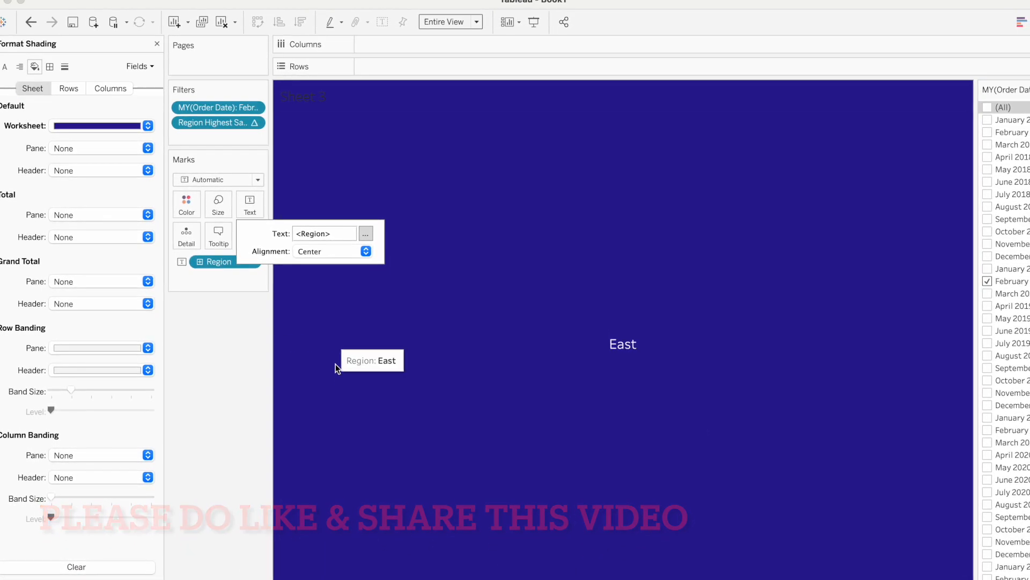
Step: Create a new dashboard and place Sheet 3 on it
{"action": "left_click", "coordinate": [208, 374]}
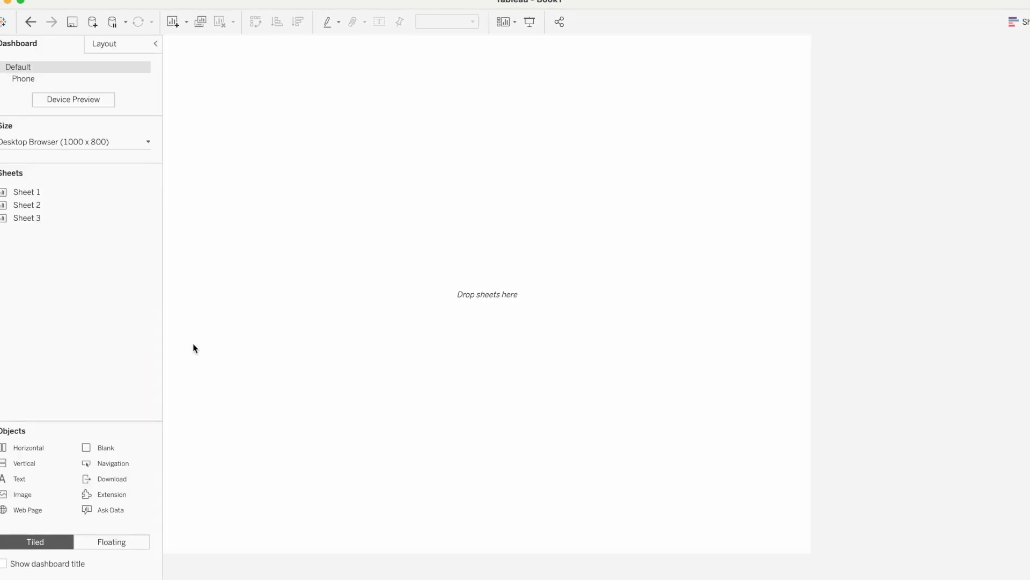
{"action": "mouse_move", "coordinate": [52, 209]}
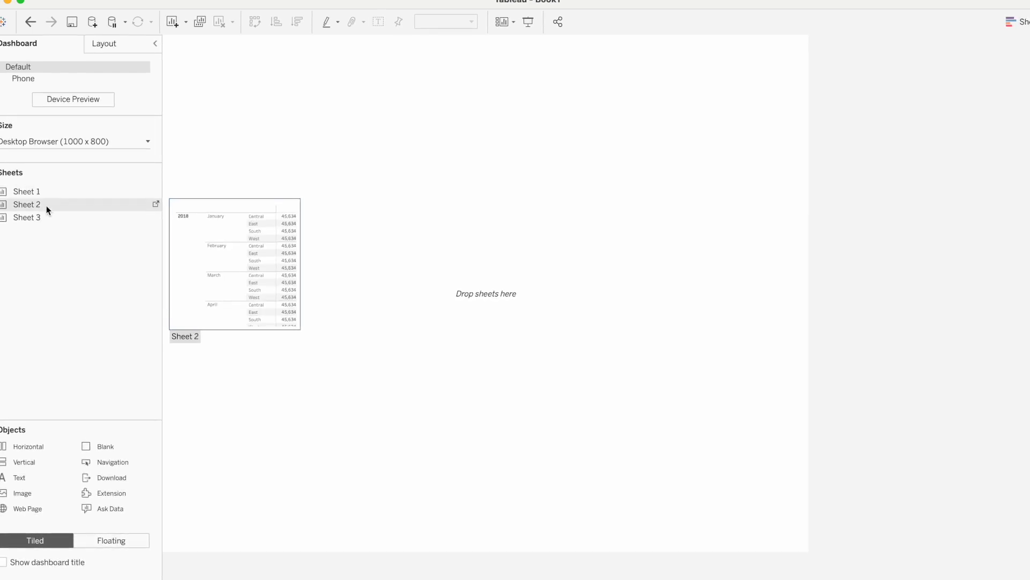
{"action": "left_click_drag", "start_coordinate": [42, 221], "coordinate": [408, 112]}
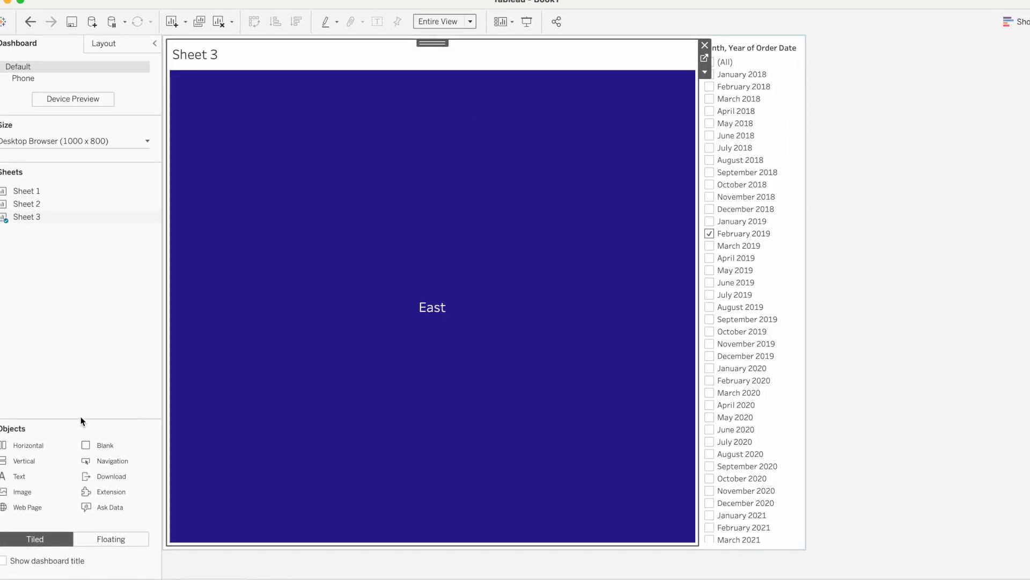
Step: Place a Horizontal container on each side of Sheet 3 on the dashboard and hide the sheet's title
{"action": "left_click_drag", "start_coordinate": [34, 443], "coordinate": [201, 311]}
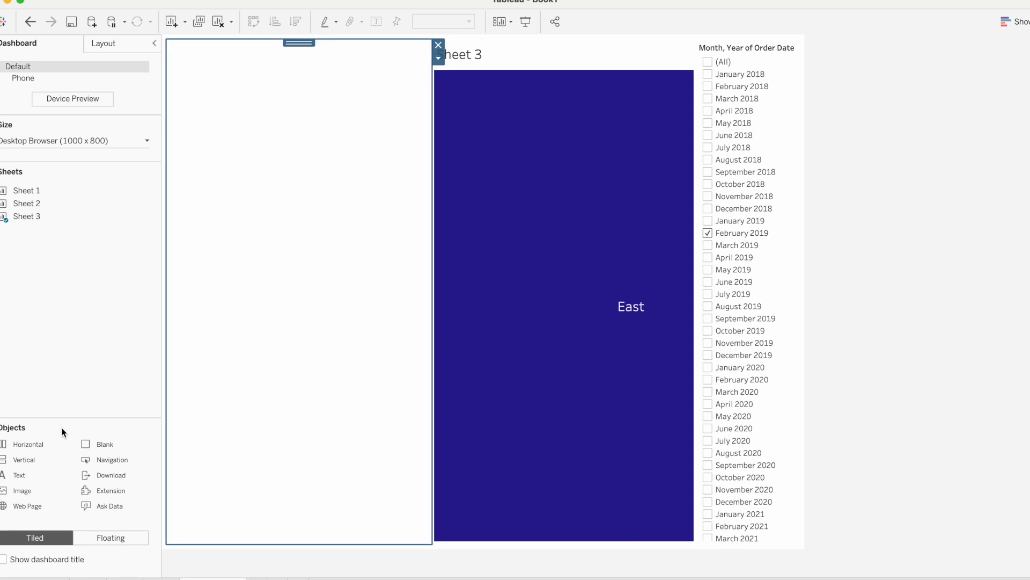
{"action": "left_click_drag", "start_coordinate": [27, 443], "coordinate": [610, 269]}
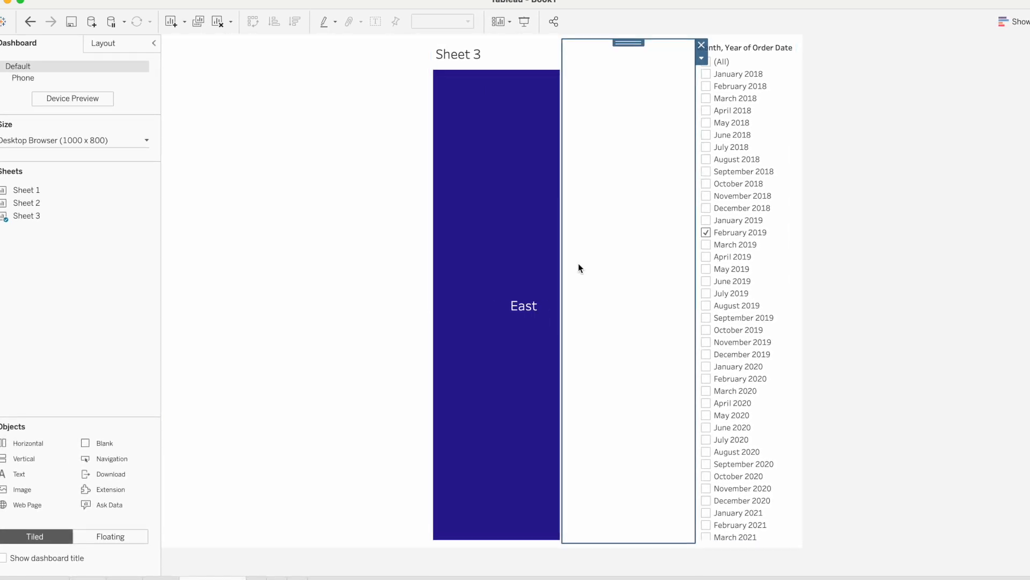
{"action": "right_click", "coordinate": [471, 53]}
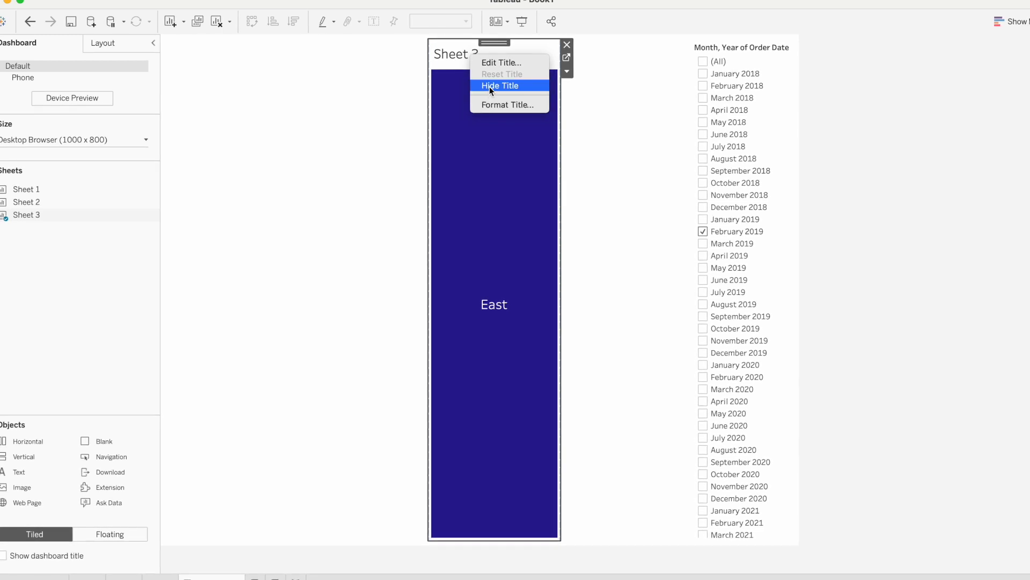
{"action": "left_click", "coordinate": [489, 85]}
Step: Add a Horizontal container beneath Sheet 3 and shrink the sheet's height to a small card
{"action": "left_click_drag", "start_coordinate": [31, 440], "coordinate": [467, 403]}
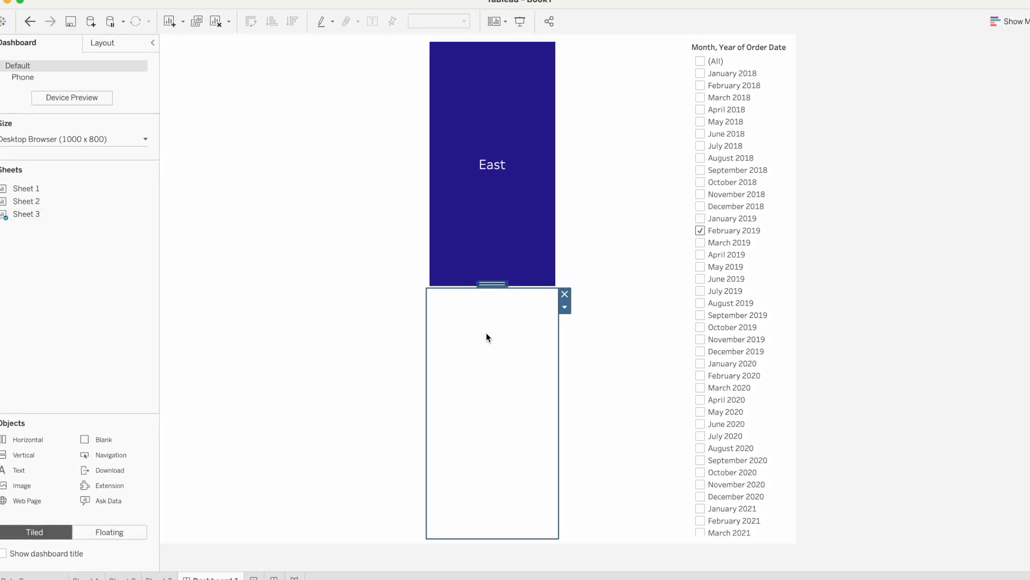
{"action": "left_click_drag", "start_coordinate": [499, 288], "coordinate": [525, 88]}
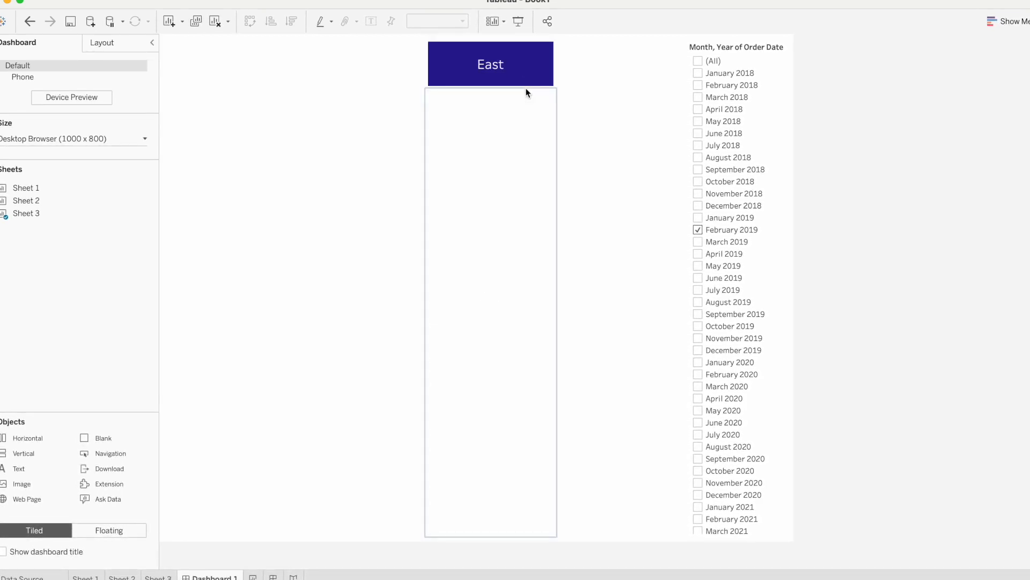
Step: Test the card by replacing February 2019 in the order date filter with May 2019 and October 2019 in turn, clearing each one
{"action": "left_click", "coordinate": [696, 229]}
{"action": "left_click", "coordinate": [695, 265]}
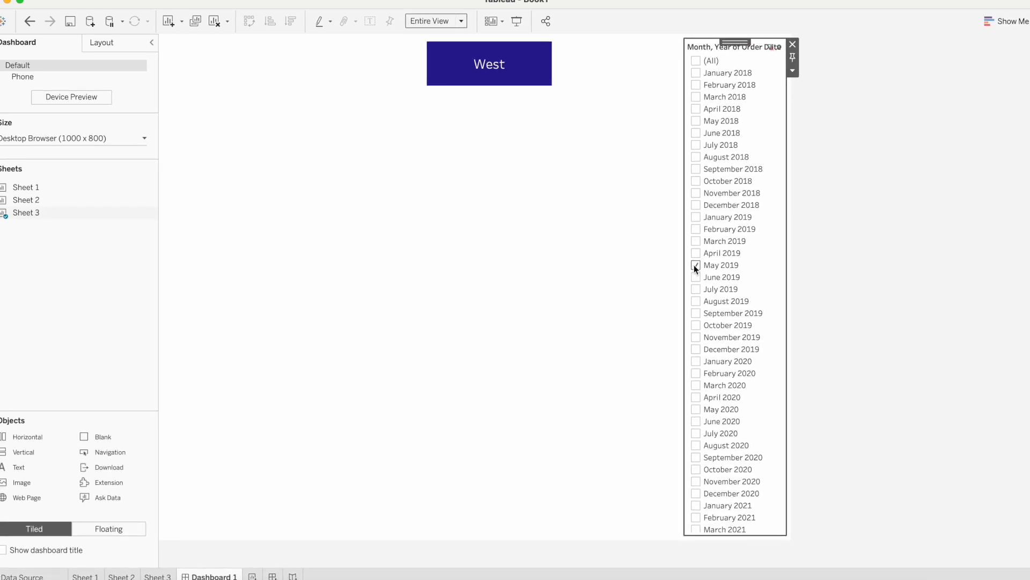
{"action": "left_click", "coordinate": [694, 265]}
{"action": "left_click", "coordinate": [696, 326]}
{"action": "left_click", "coordinate": [696, 326]}
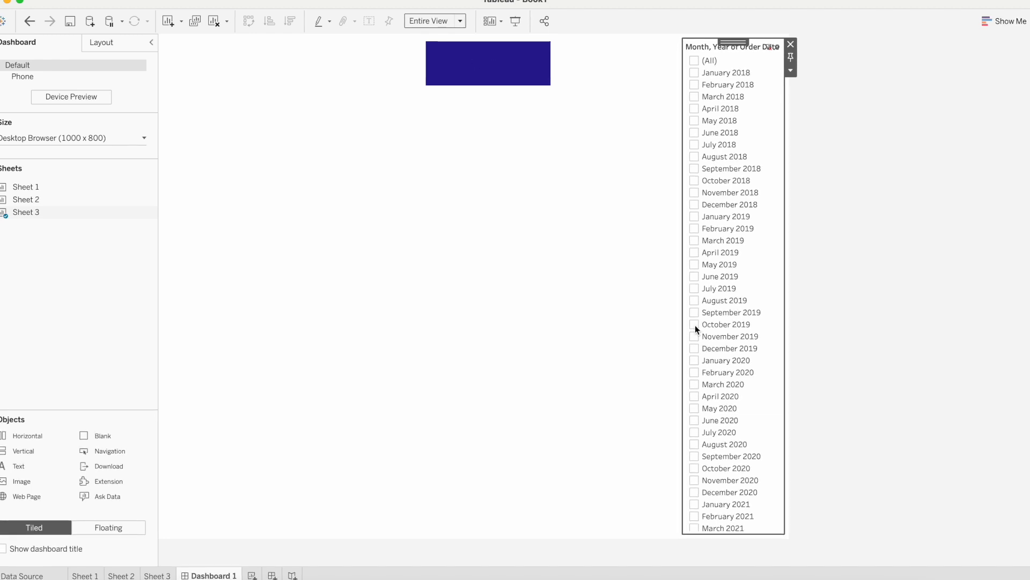
Step: Check the card for February 2020, May 2020 and August 2020 by filtering to each month in turn and clearing it
{"action": "left_click", "coordinate": [693, 371]}
{"action": "left_click", "coordinate": [694, 372]}
{"action": "left_click", "coordinate": [693, 407]}
{"action": "left_click", "coordinate": [692, 407]}
{"action": "left_click", "coordinate": [691, 442]}
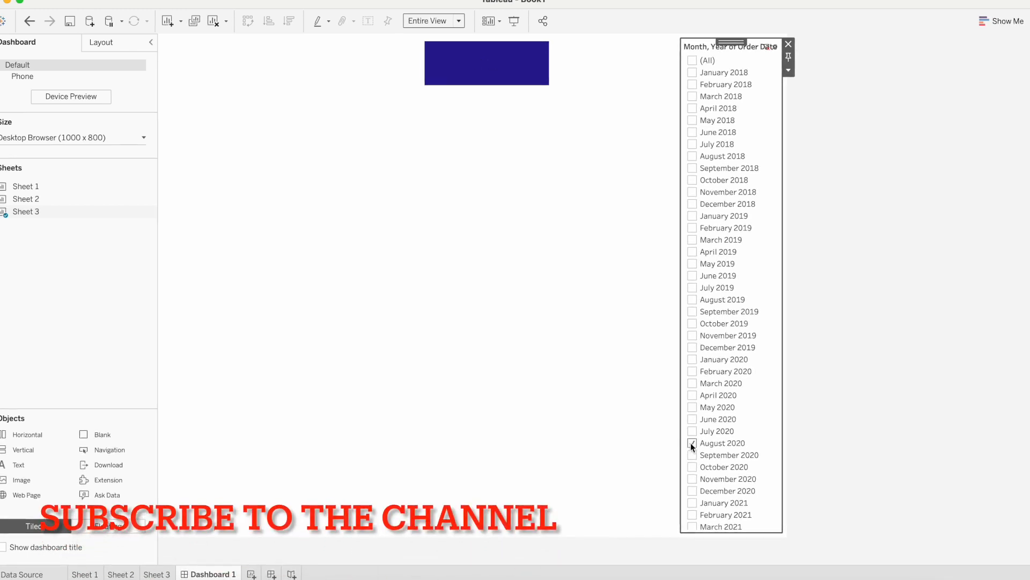
{"action": "left_click", "coordinate": [690, 442]}
Step: Check the card for July 2018, March 2018 and February 2018 by filtering to each month in turn and clearing it
{"action": "left_click", "coordinate": [692, 145]}
{"action": "left_click", "coordinate": [691, 146]}
{"action": "left_click", "coordinate": [691, 96]}
{"action": "left_click", "coordinate": [690, 95]}
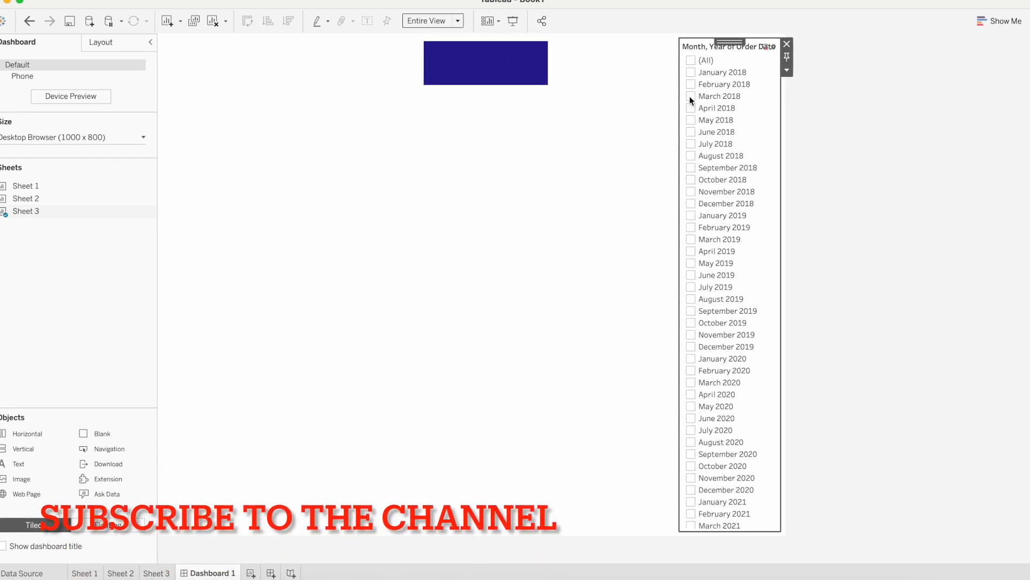
{"action": "left_click", "coordinate": [691, 84]}
{"action": "left_click", "coordinate": [691, 84]}
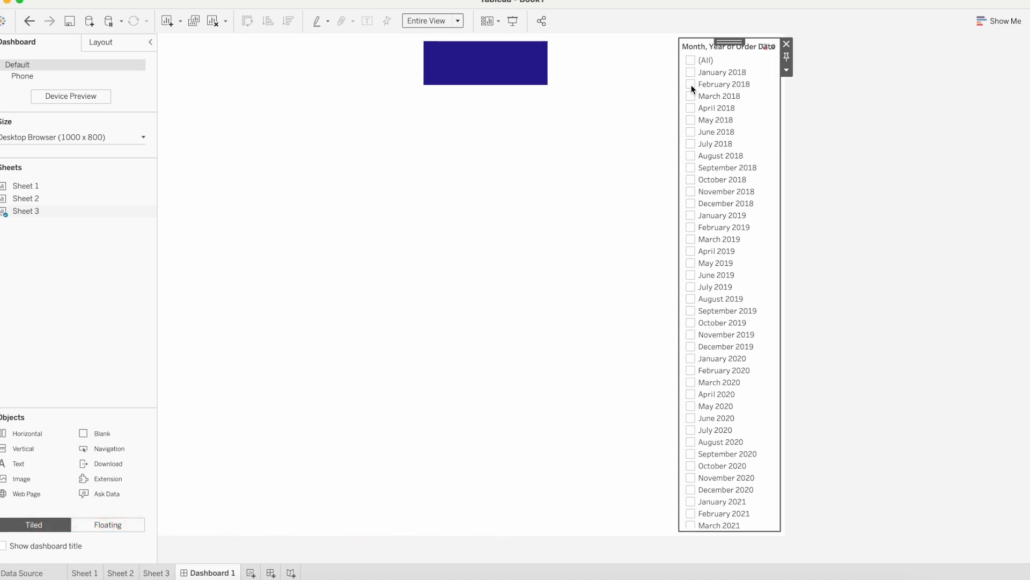